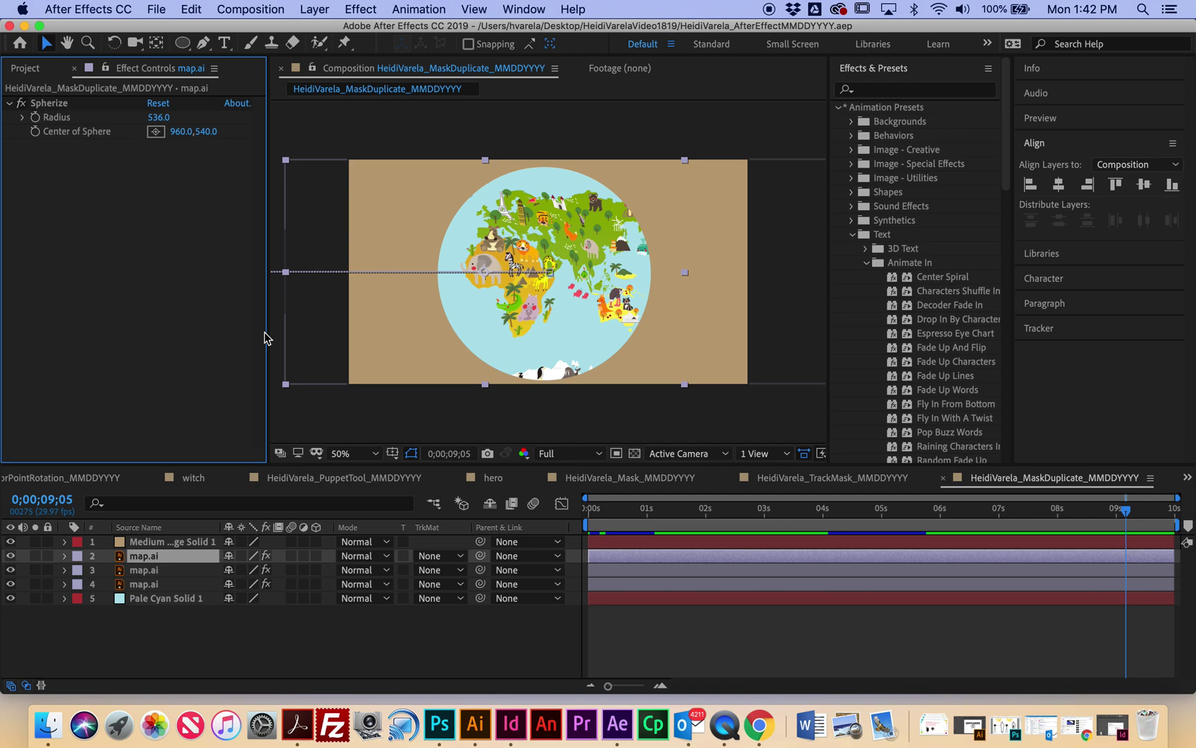
- Open the Composition menu to begin a new composition
click(274, 10)
- Create a 1920×1080, 29.97 fps composition named with the student's name plus _OpacityPath, lasting 0;00;05;00
click(275, 31)
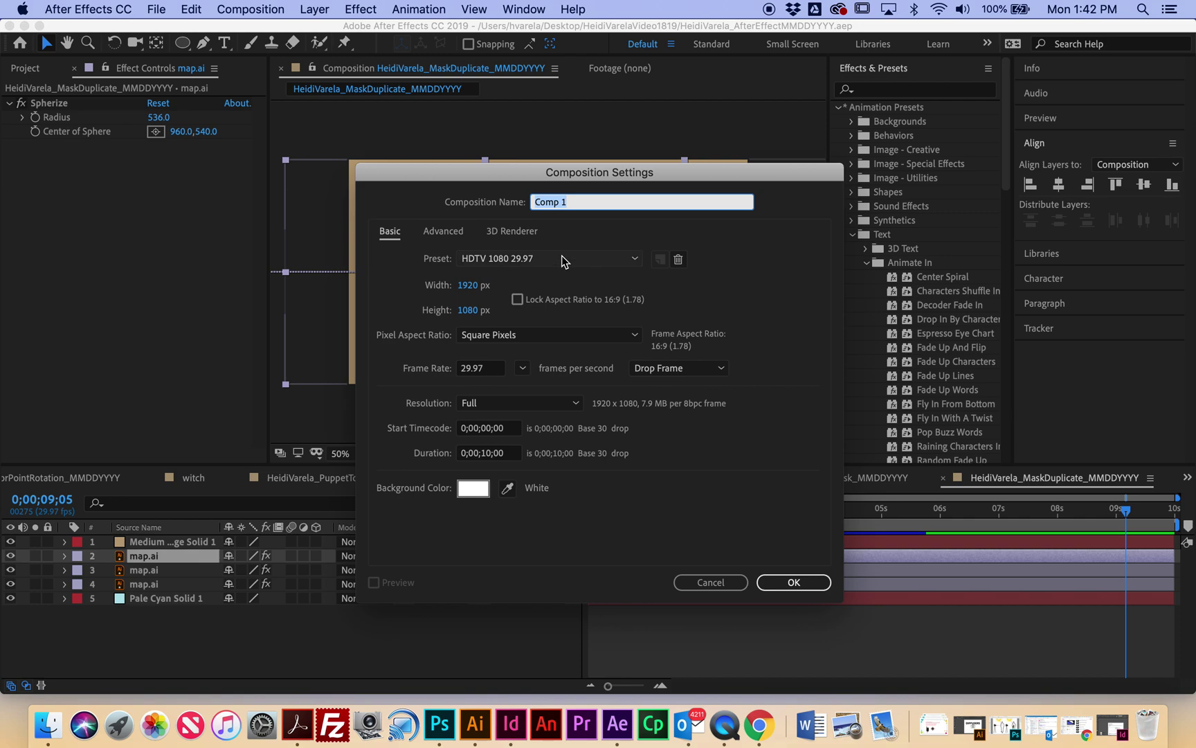
text(HeidiVarela_OpacityPath_MMDDYYYY)
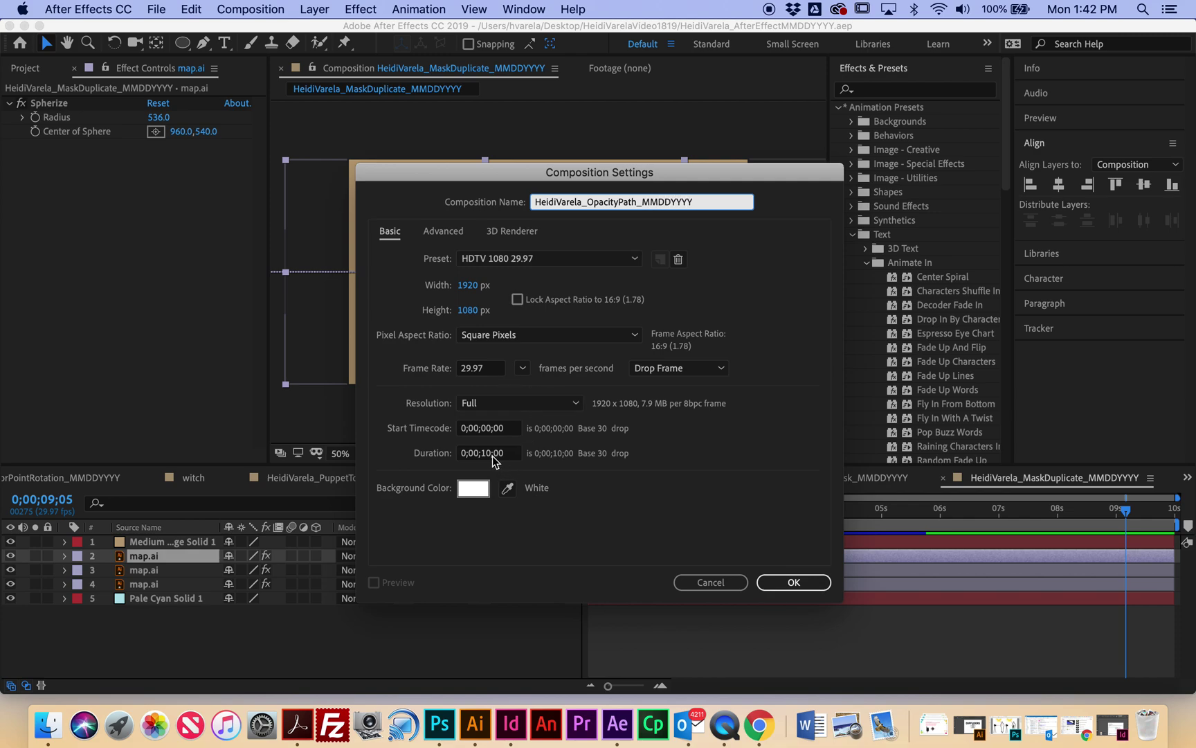
double_click(492, 455)
text(0)
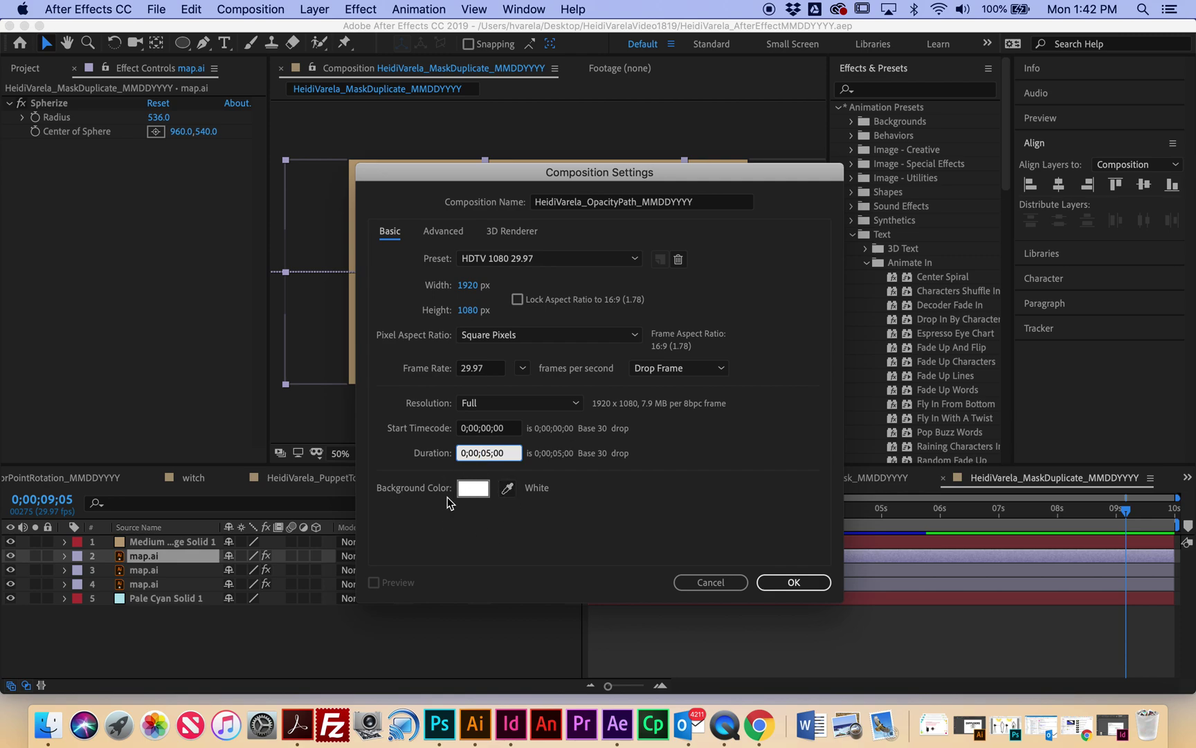
- Confirm the new composition and open the Import dialog browsing the Desktop folder
click(806, 582)
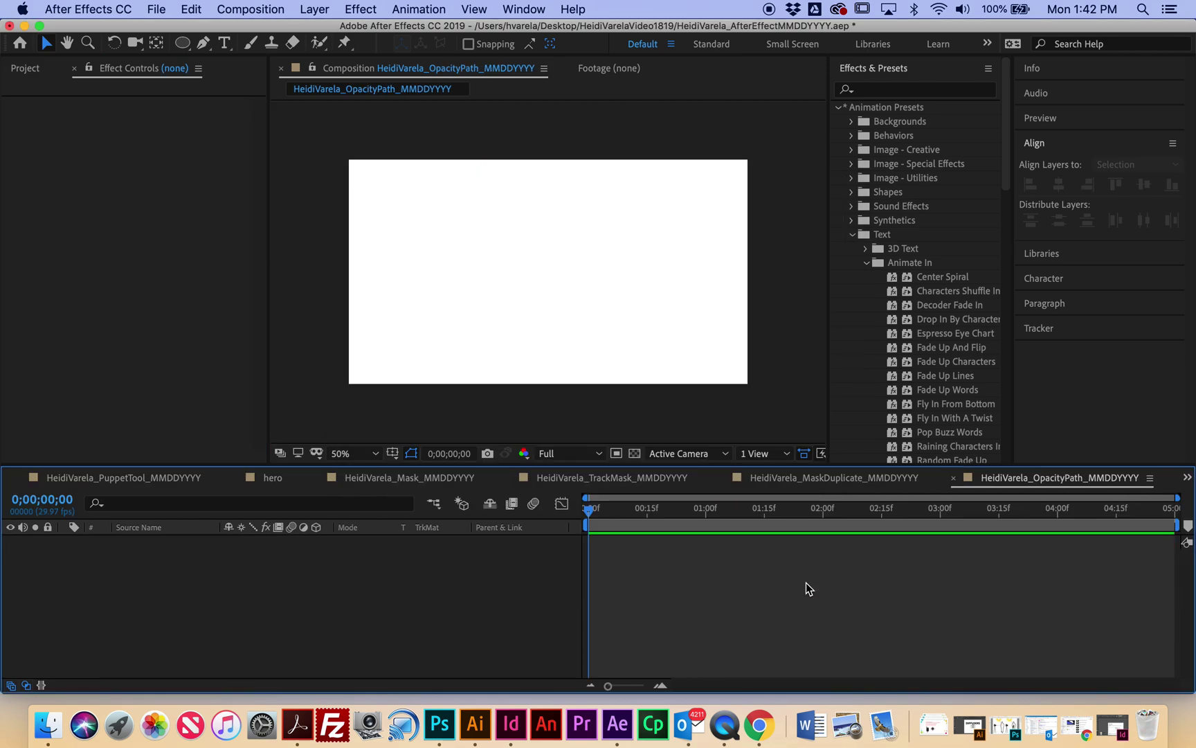
click(22, 68)
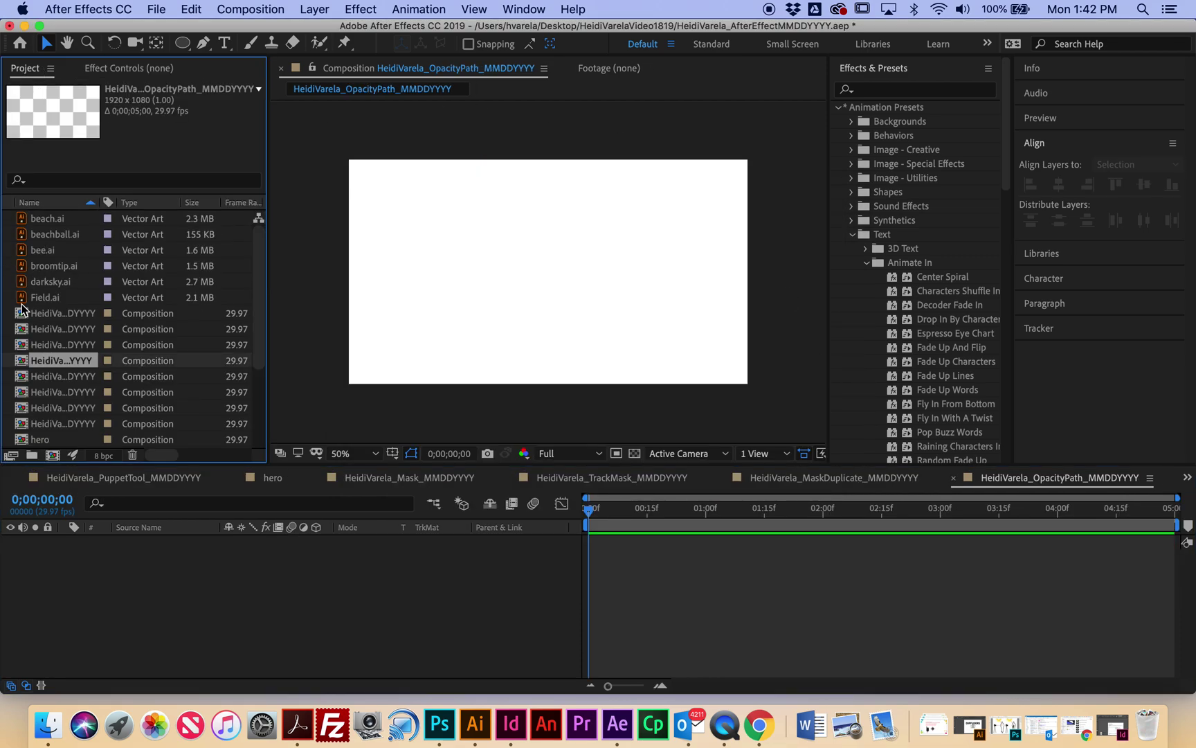
double_click(8, 376)
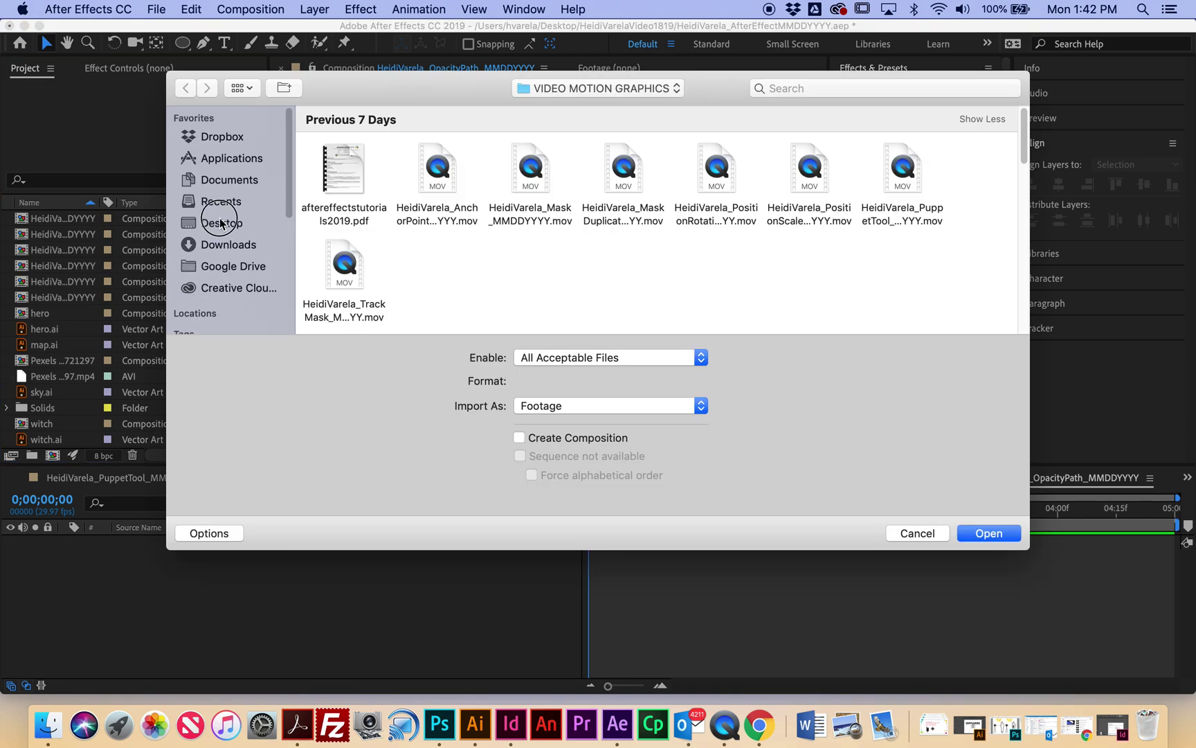
click(221, 222)
scroll(507, 188, down, 2)
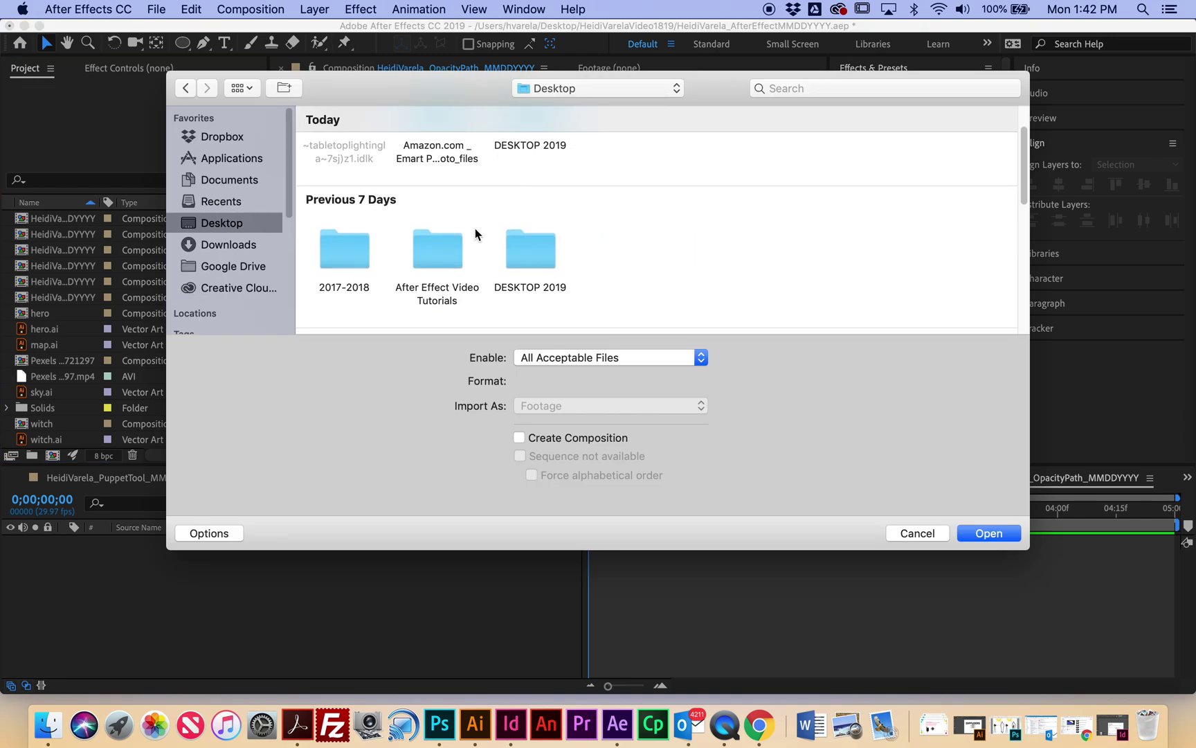
scroll(516, 229, down, 5)
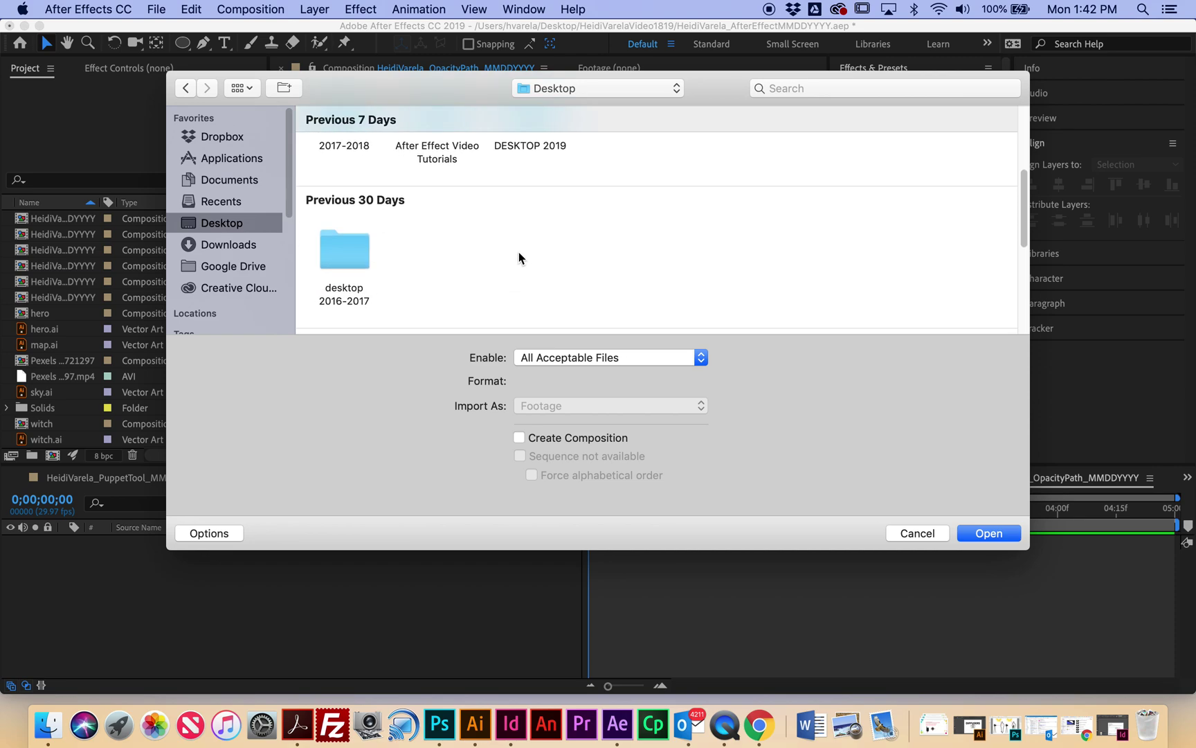
scroll(530, 261, down, 8)
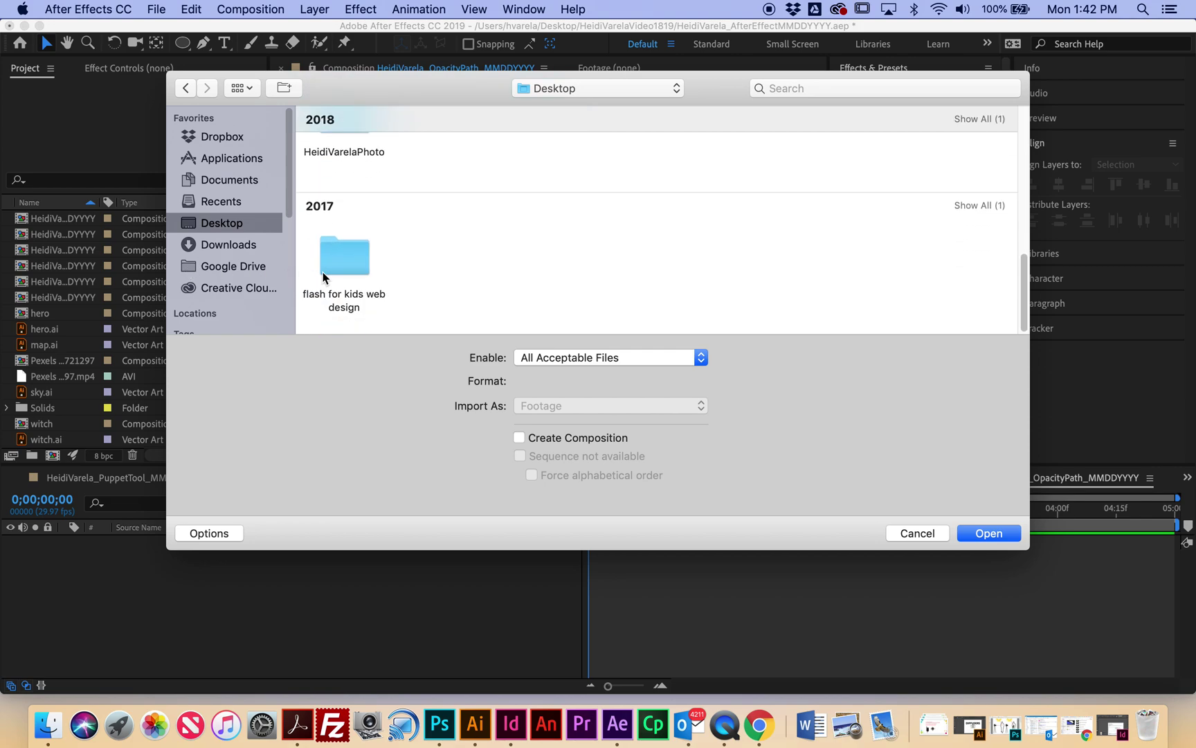
click(342, 258)
scroll(354, 235, up, 12)
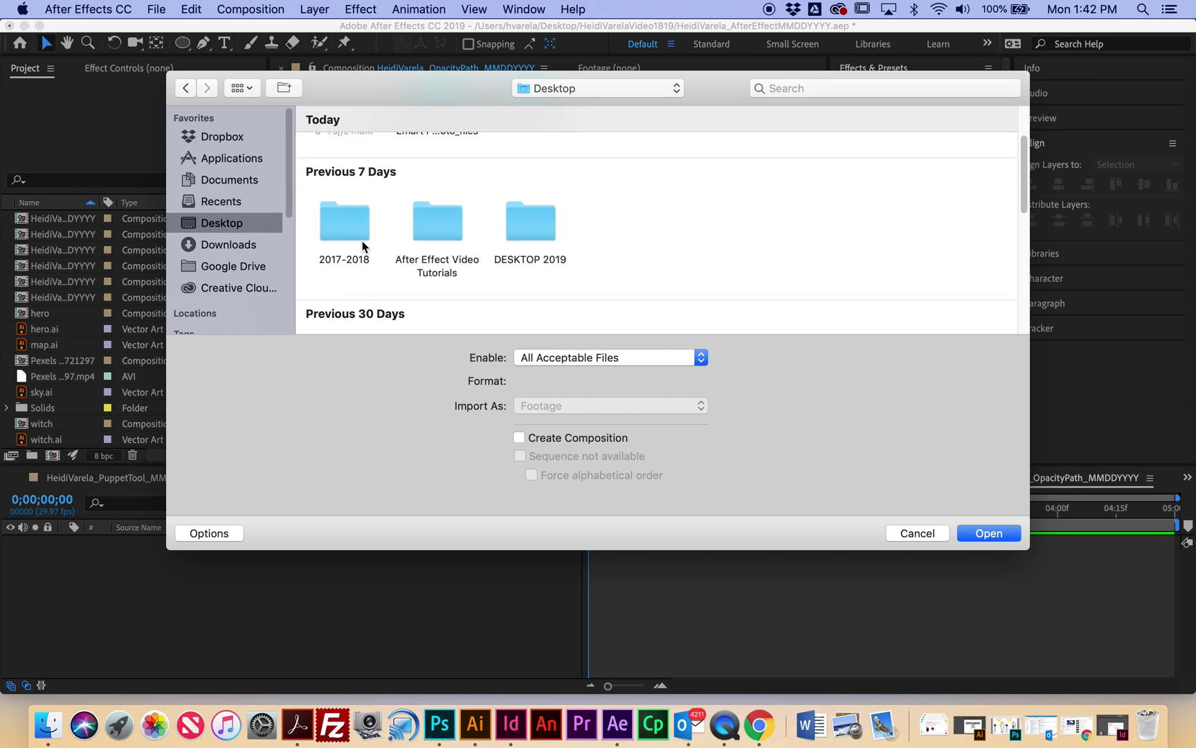
scroll(416, 243, down, 3)
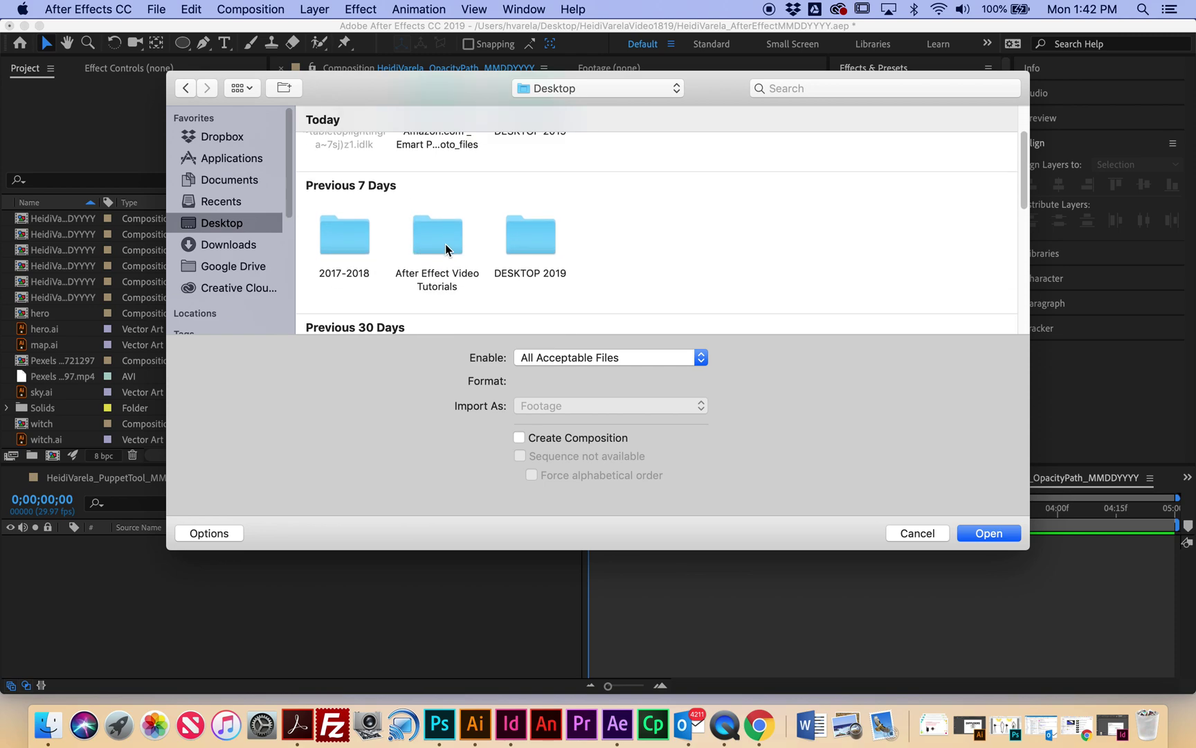
scroll(498, 249, up, 1)
- Import ghost.ai and hauntedhouse.ai from DESKTOP 2019 > After Effects for Kids
double_click(529, 170)
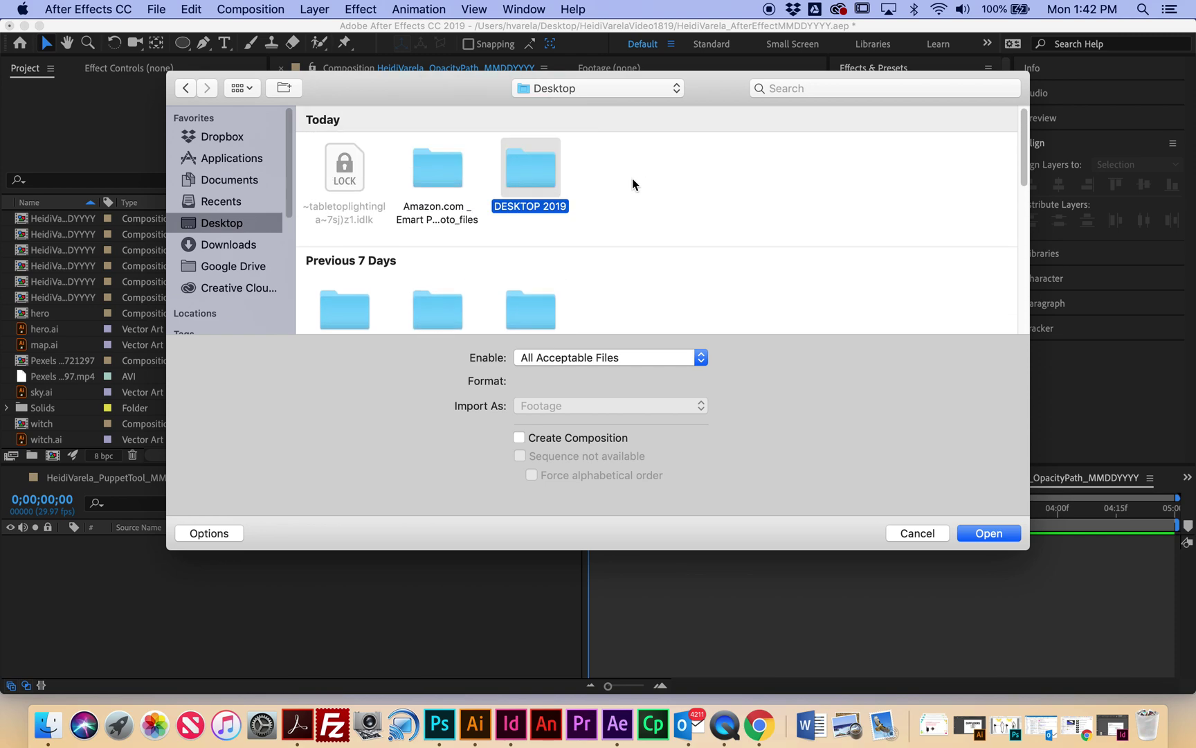
click(439, 173)
click(439, 173)
scroll(655, 214, down, 8)
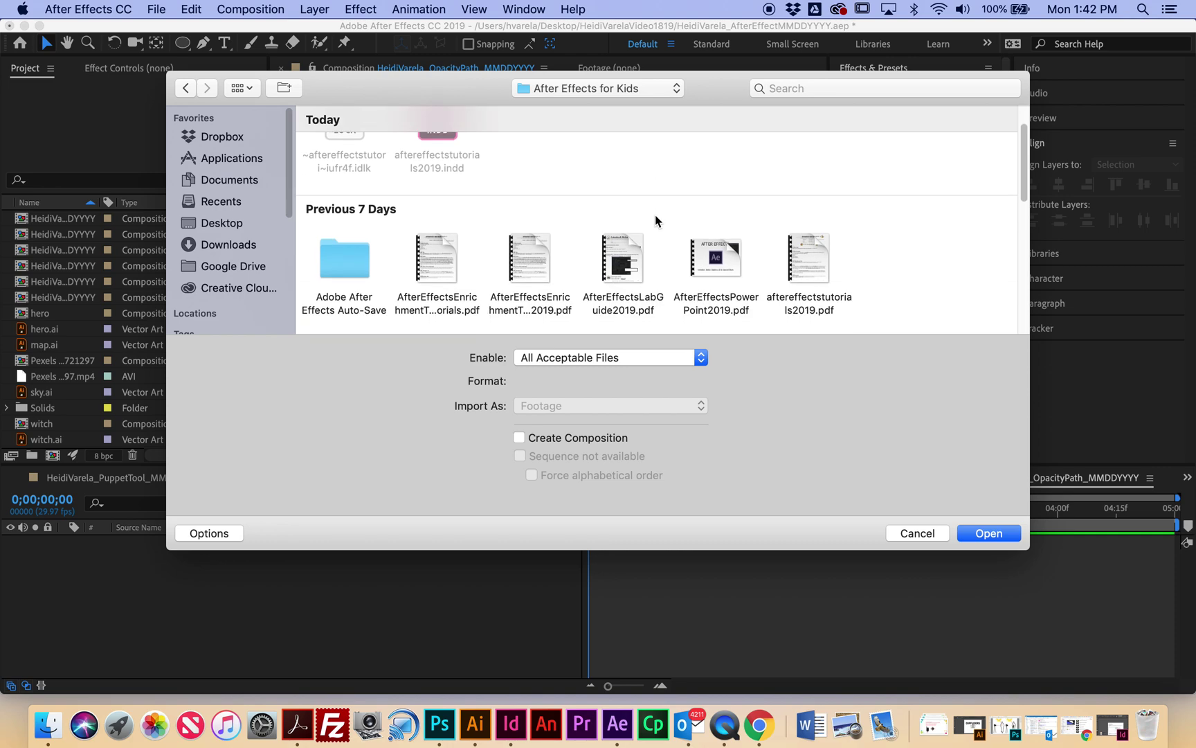
scroll(697, 224, up, 5)
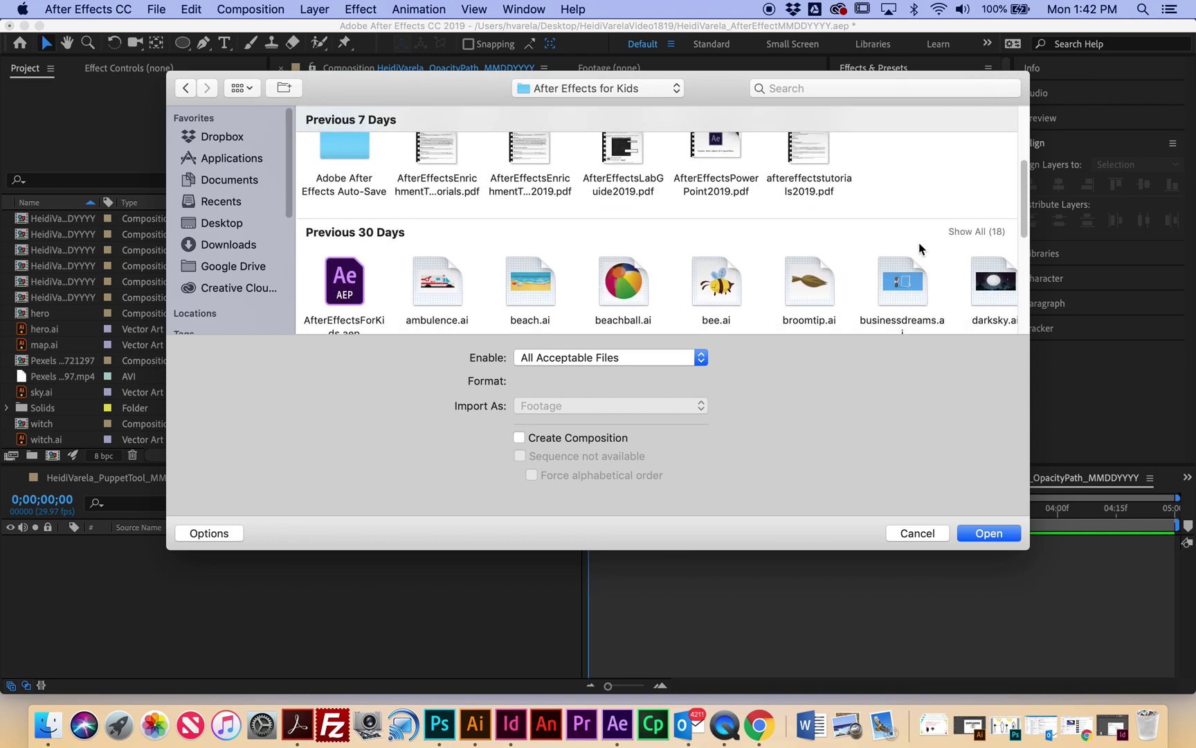
click(982, 231)
scroll(756, 264, down, 5)
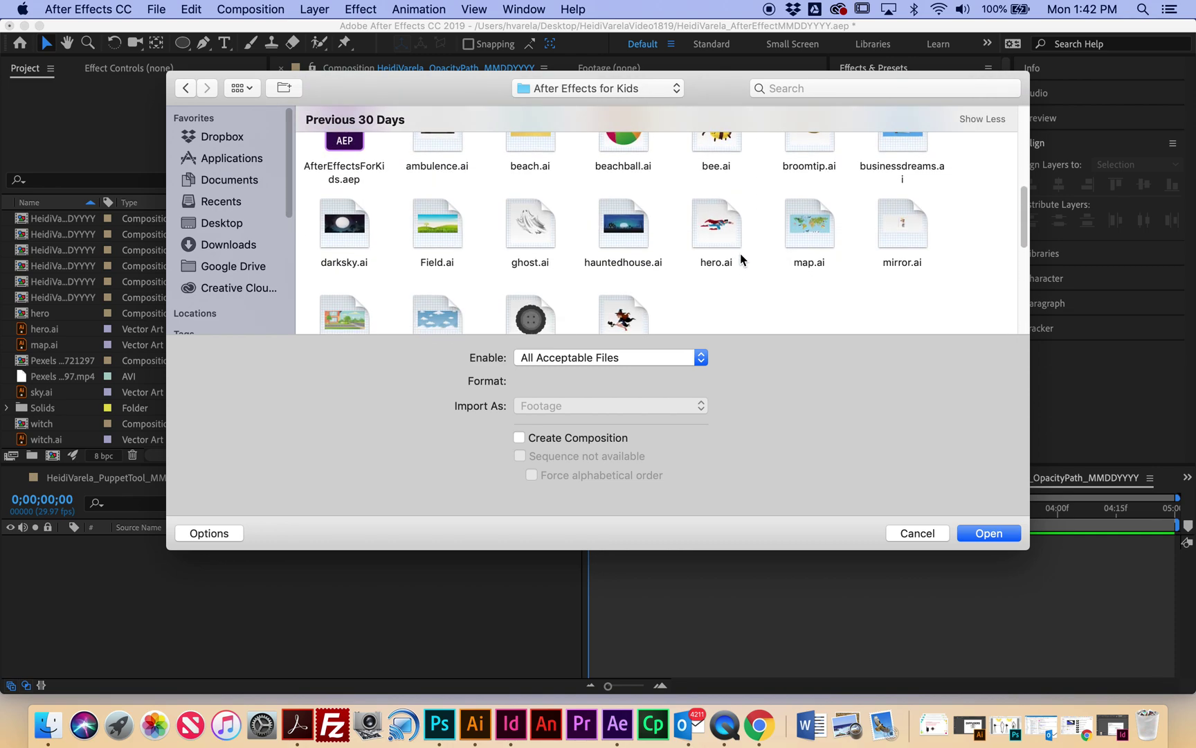
click(550, 239)
shift+click(623, 225)
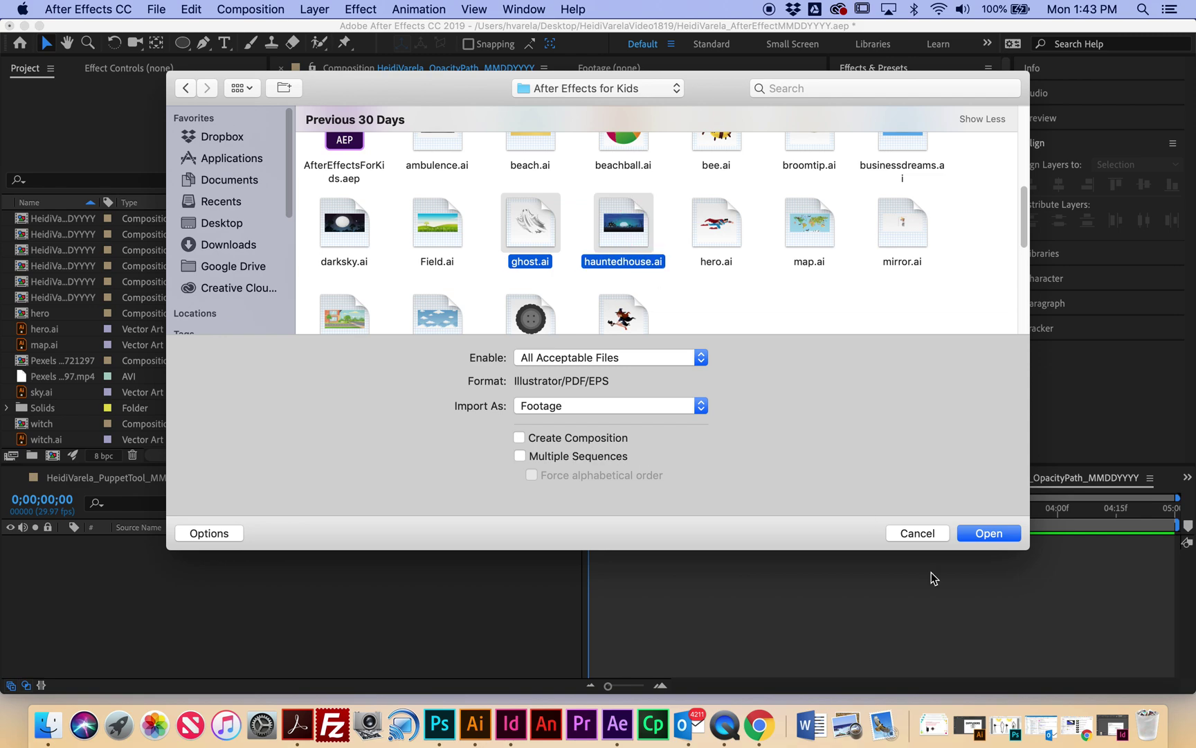
click(1014, 533)
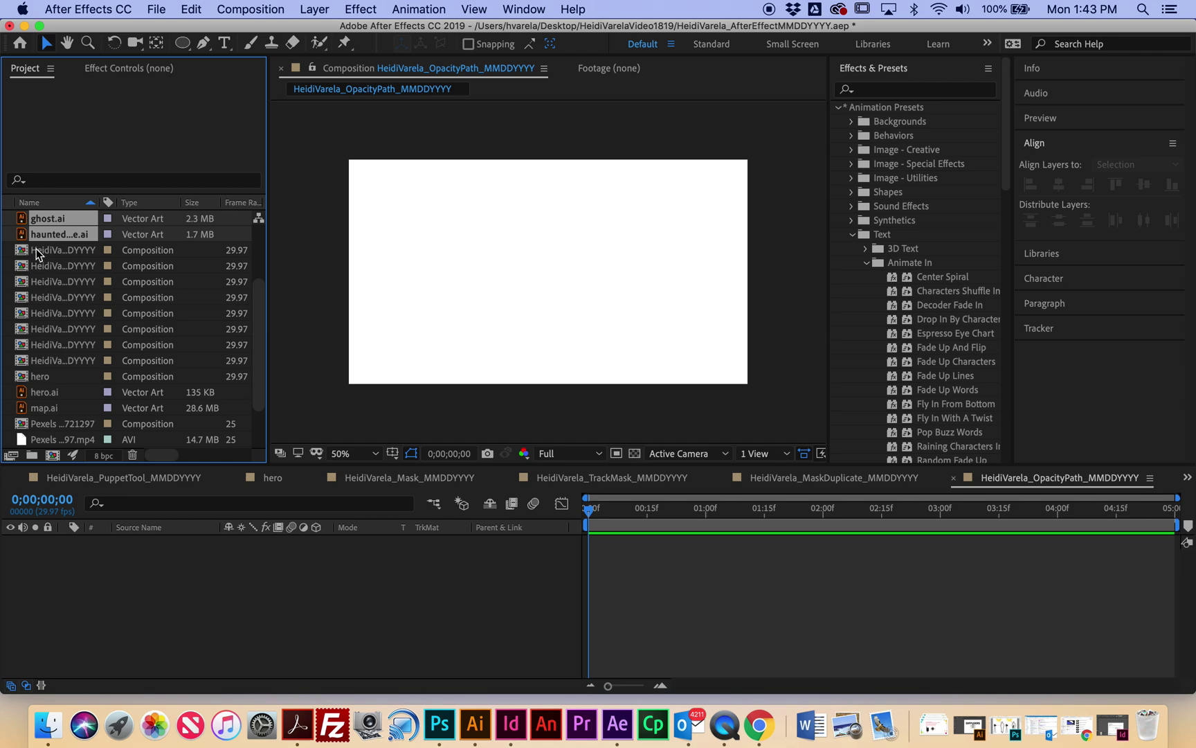
- Add hauntedhouse.ai and ghost.ai as layers, ghost on top, and move the ghost off the right edge
click(41, 235)
drag(42, 234, 230, 567)
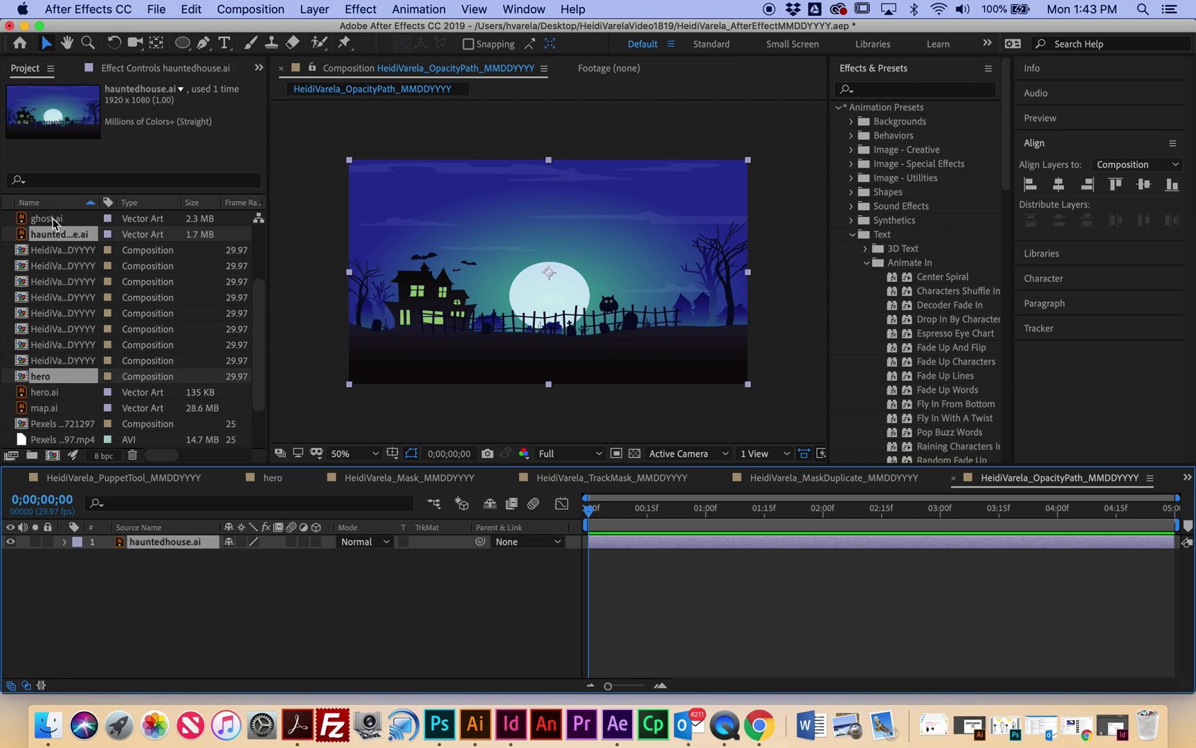
drag(54, 223, 135, 542)
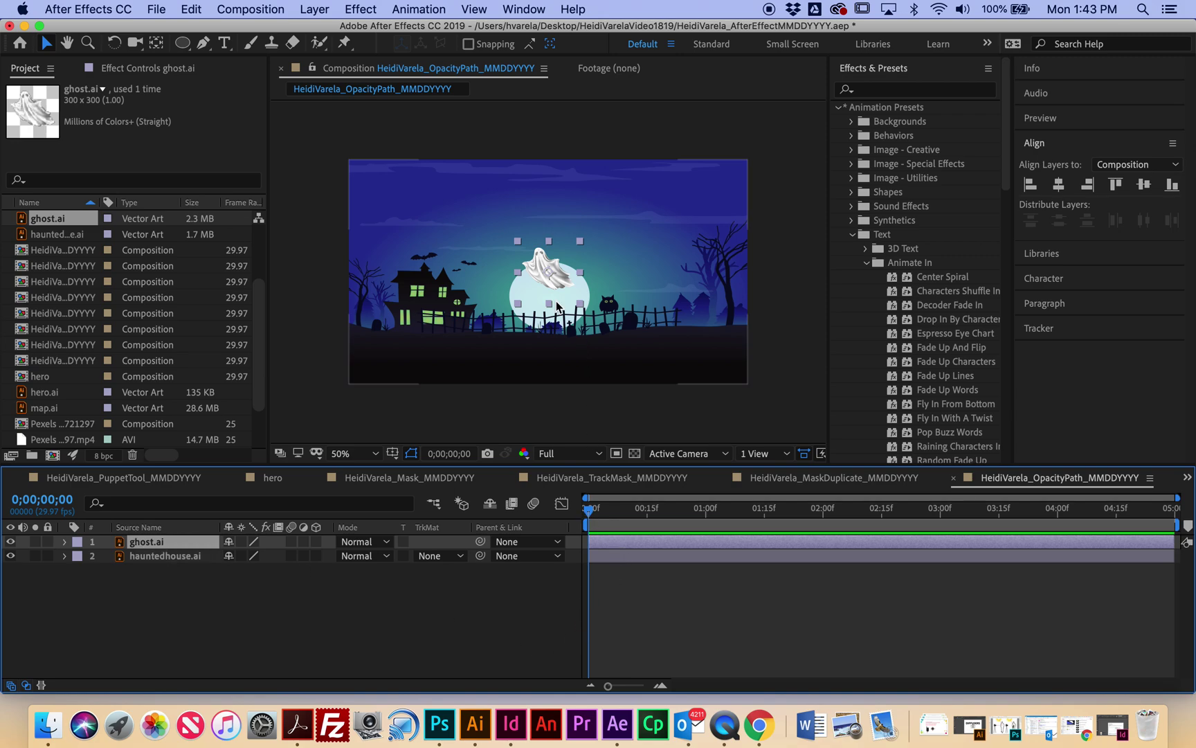
drag(543, 277, 776, 279)
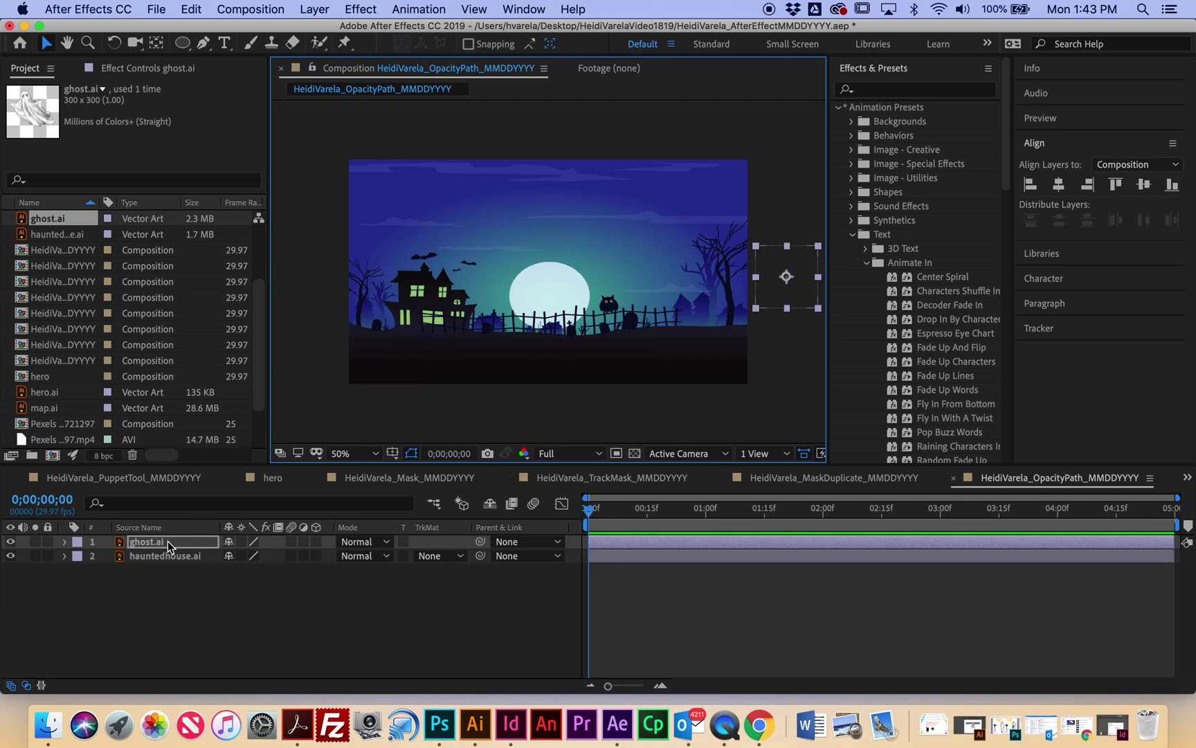
- Keyframe the ghost's Position: off-right at 0;00, over the moon at 2;22, off-left at the end
key(p)
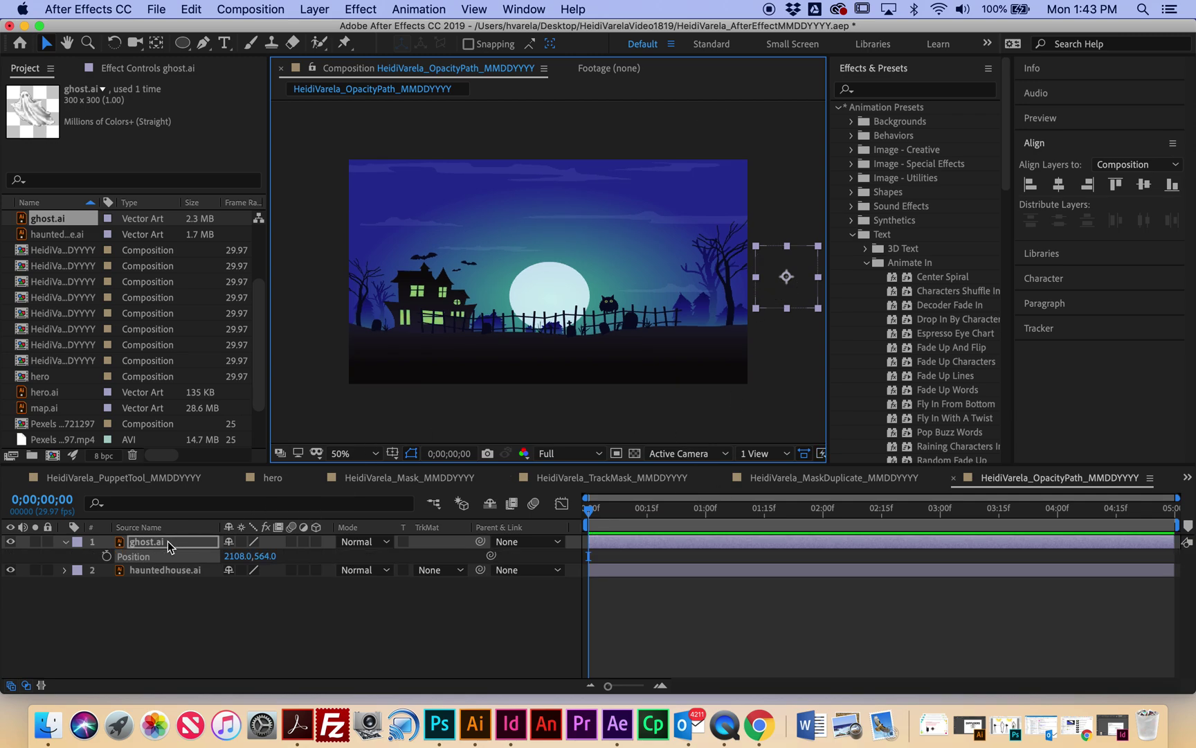
click(105, 556)
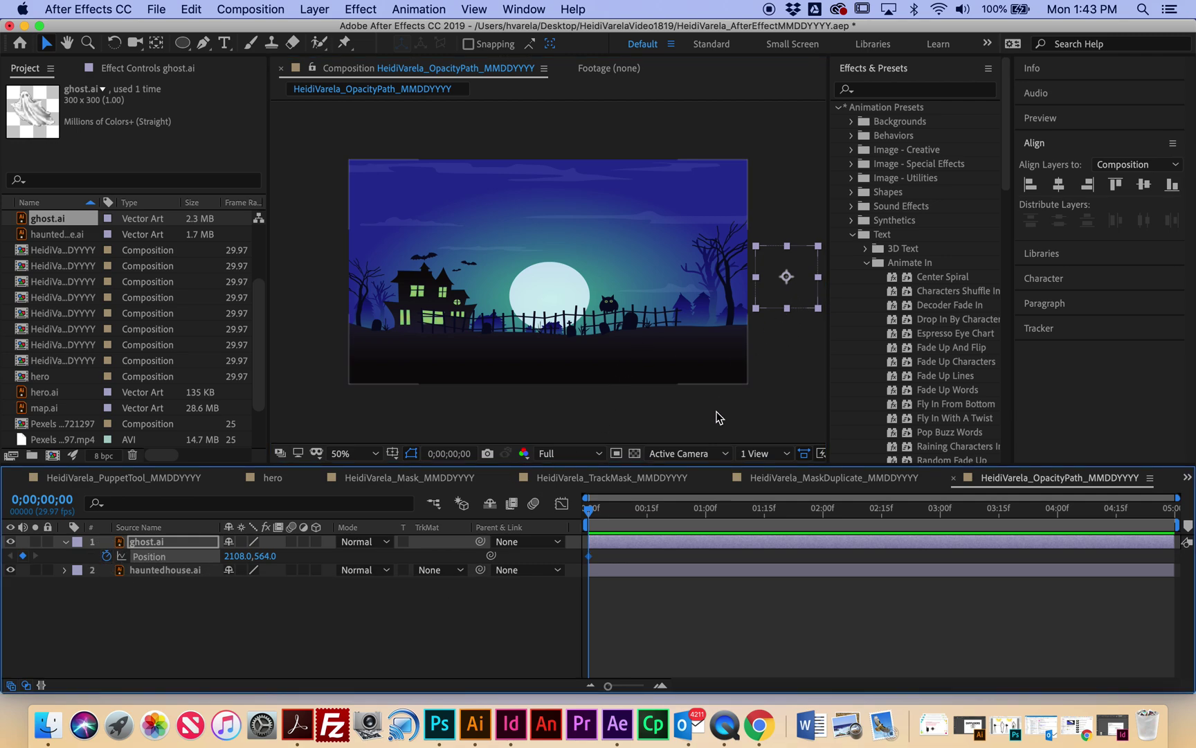
drag(590, 512, 909, 531)
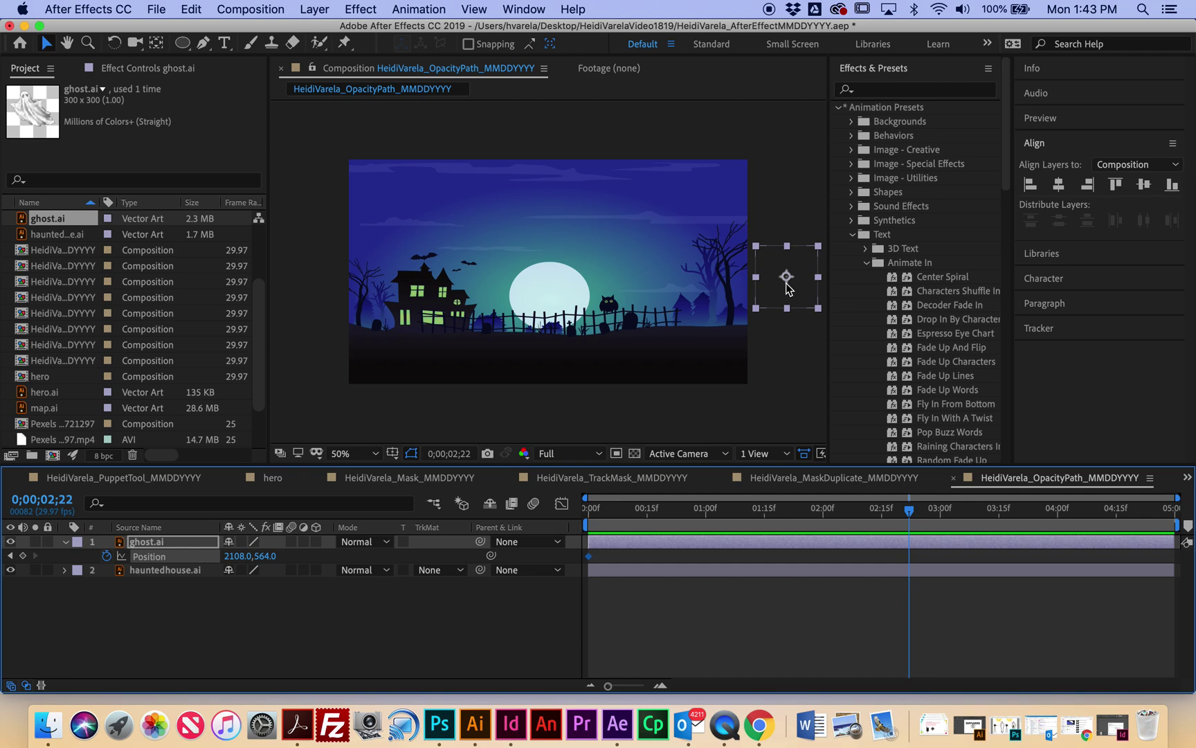
drag(781, 282, 548, 301)
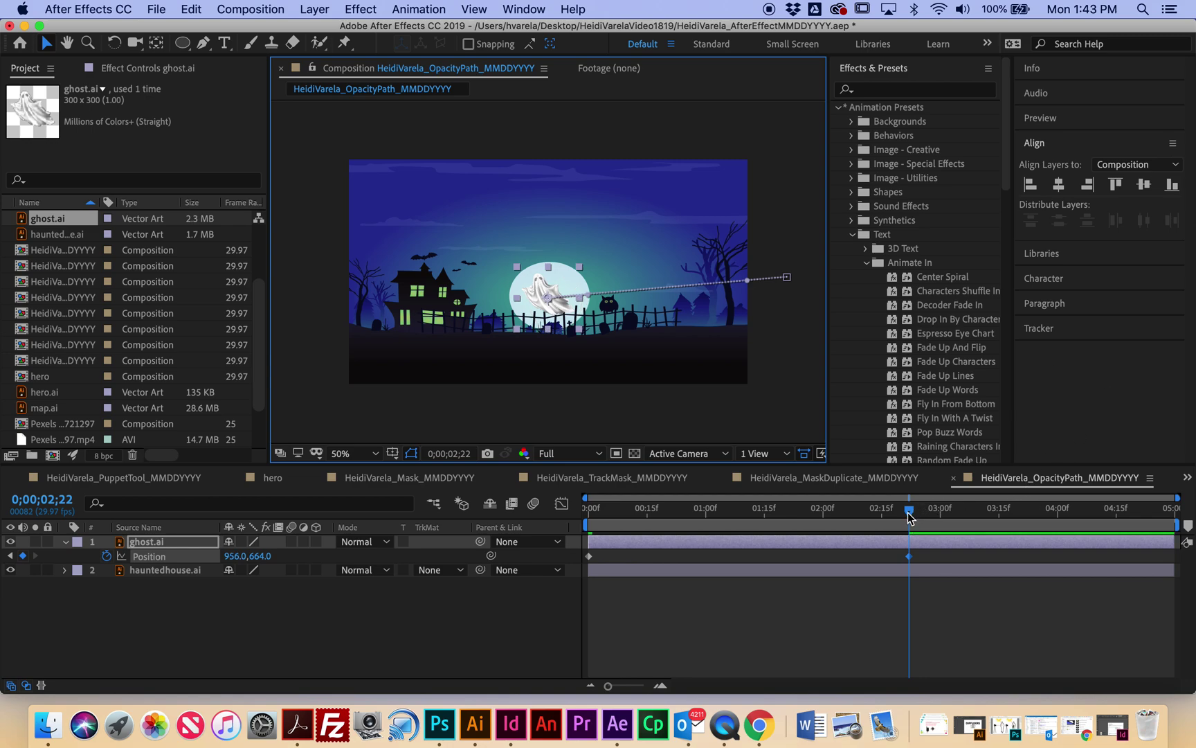
drag(909, 516, 1171, 519)
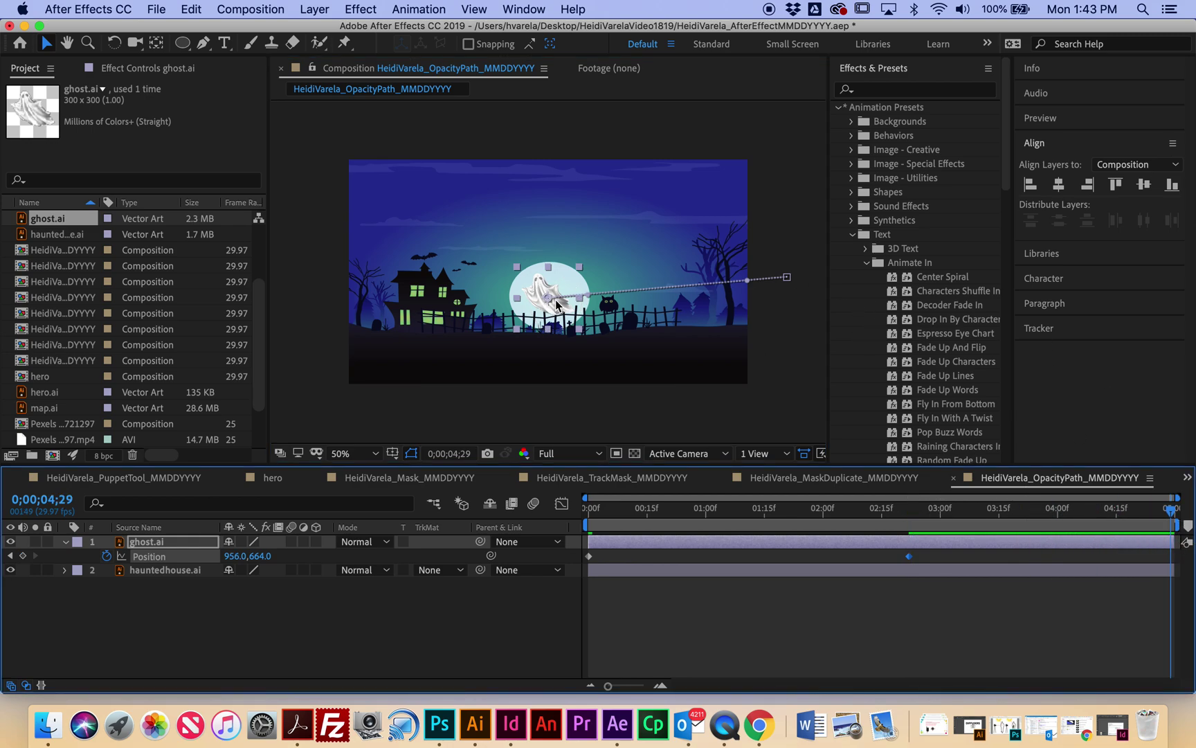
drag(556, 305, 299, 267)
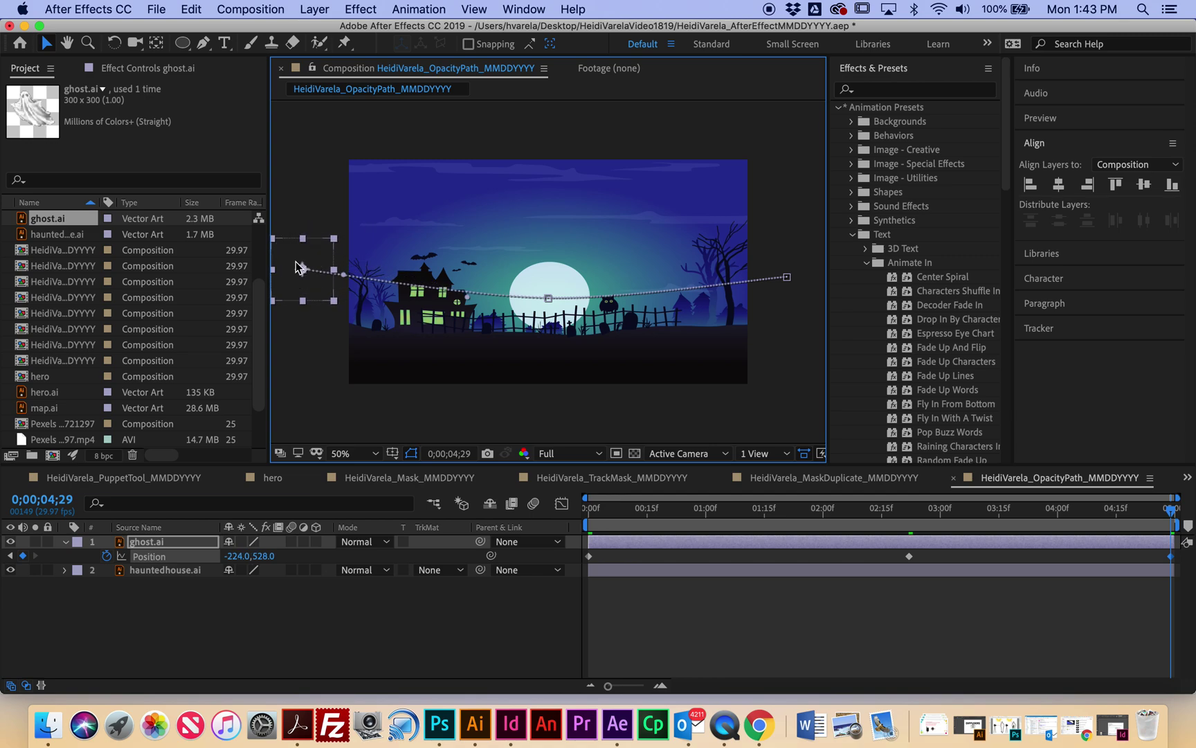
- Preview the flight, then select the ghost layer and jump to its final keyframe
key(space)
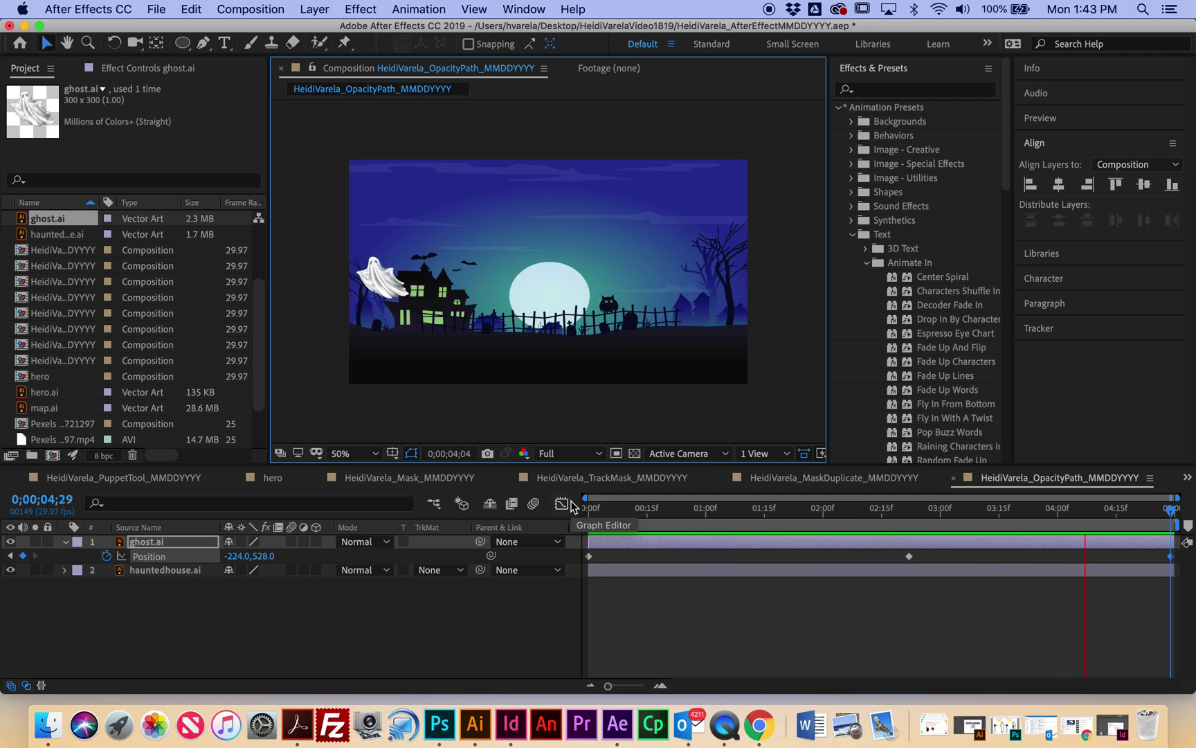
key(space)
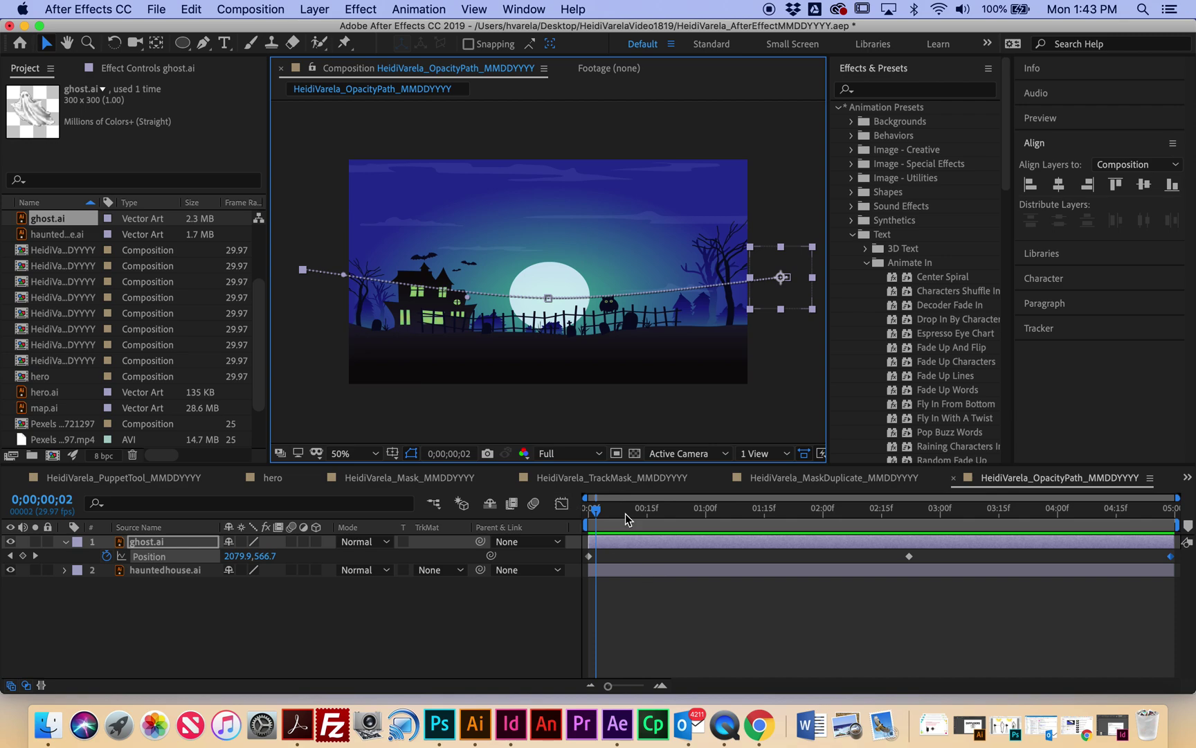
drag(600, 511, 572, 518)
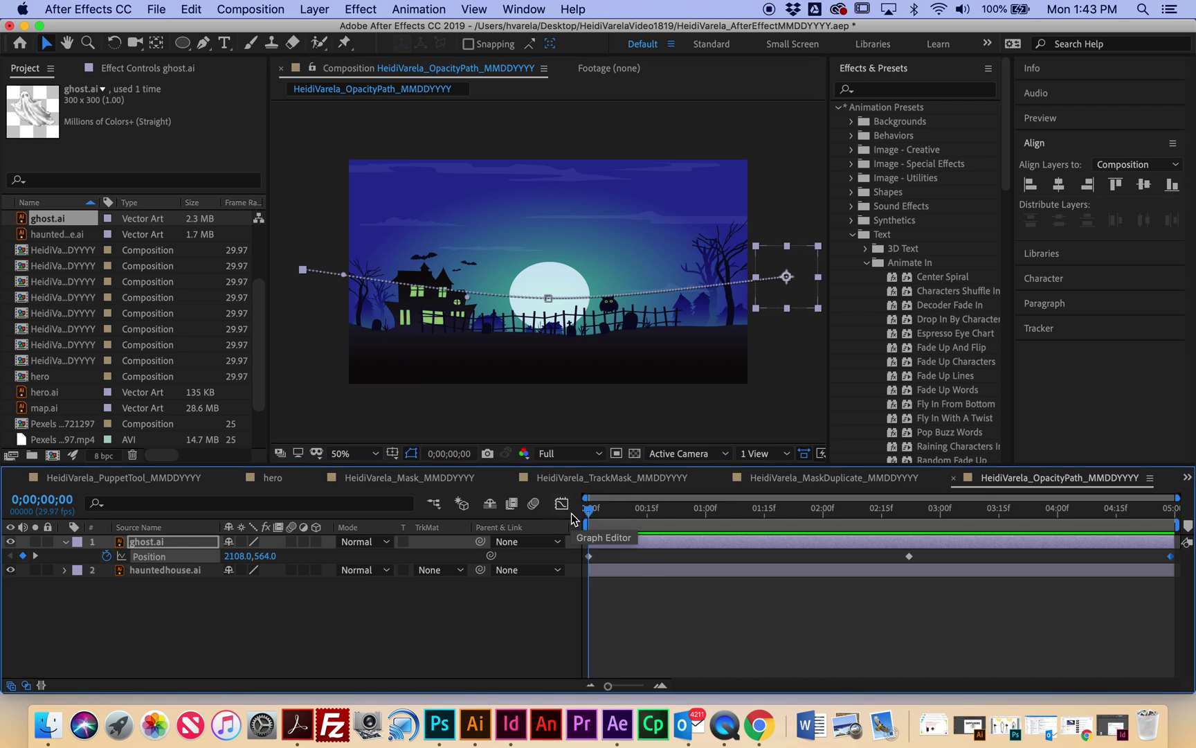
click(152, 543)
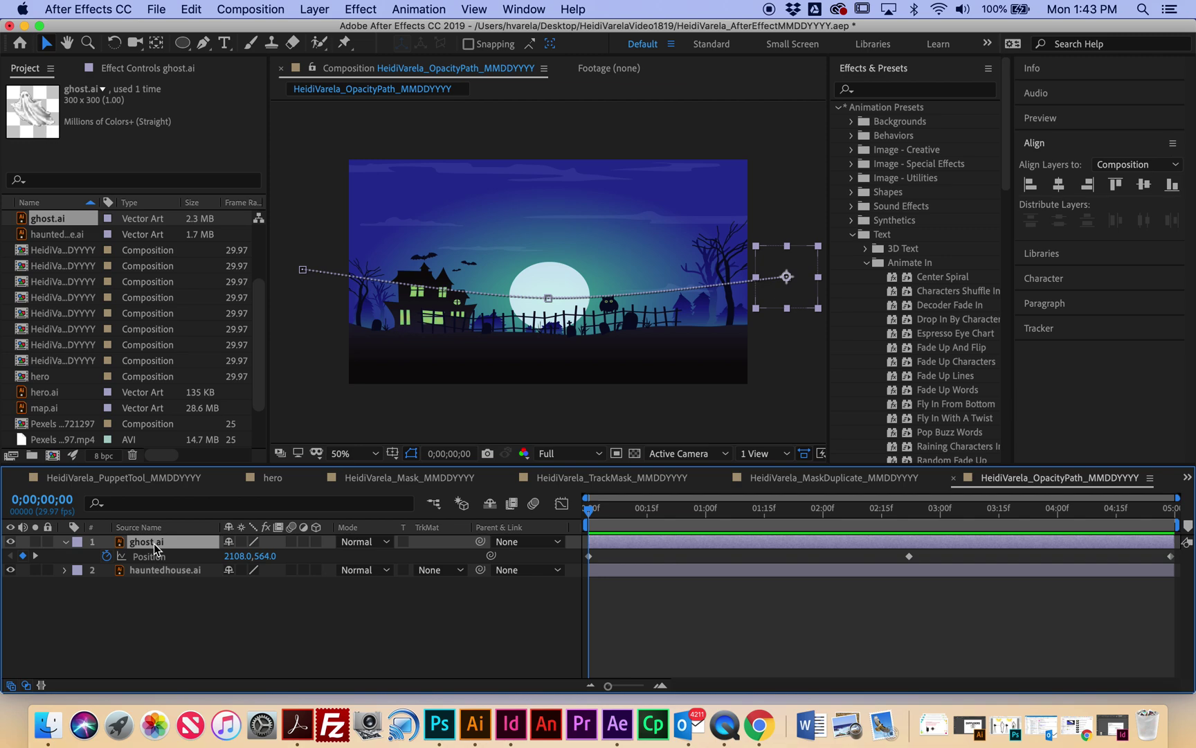
key(End)
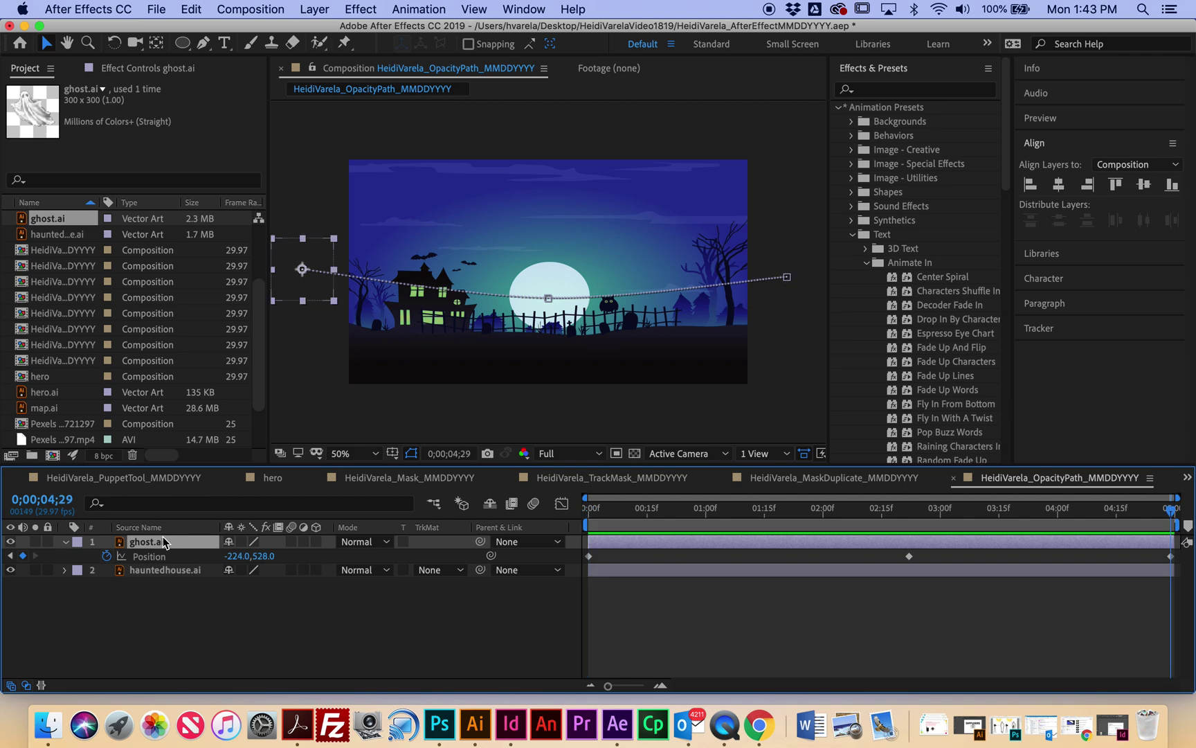
- Start Opacity keyframing on the ghost with 0% at the first frame
key(t)
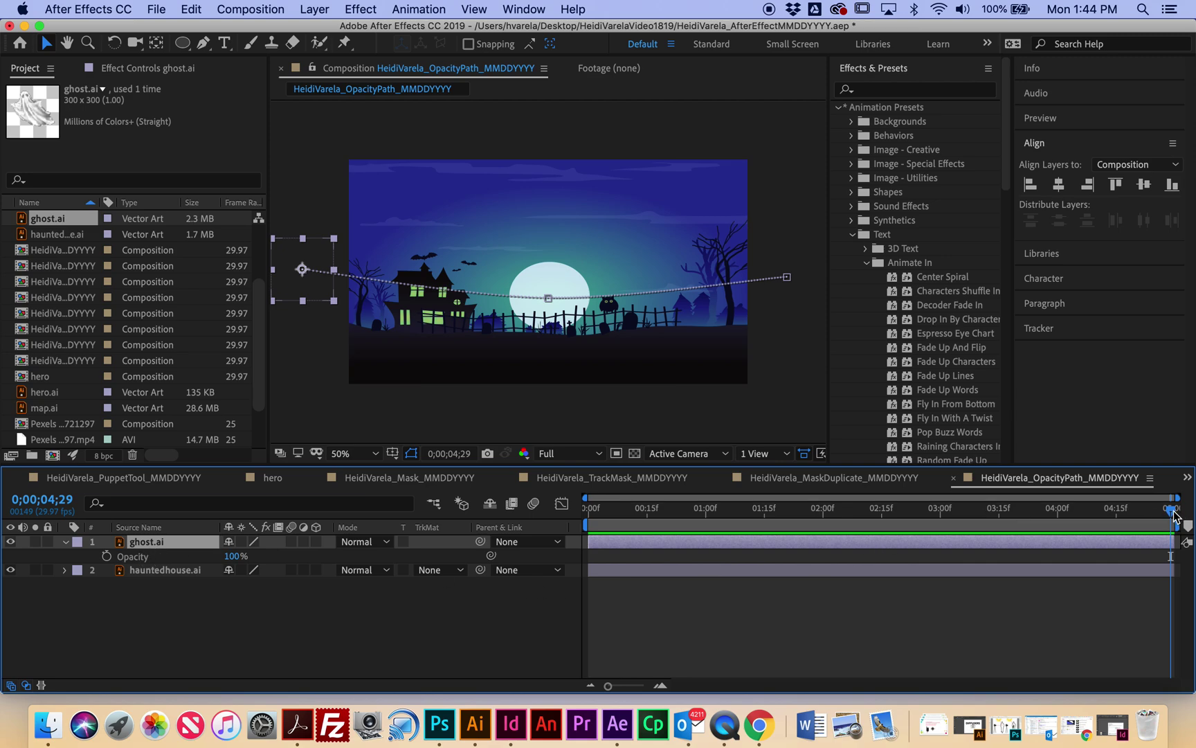
drag(1172, 514, 493, 495)
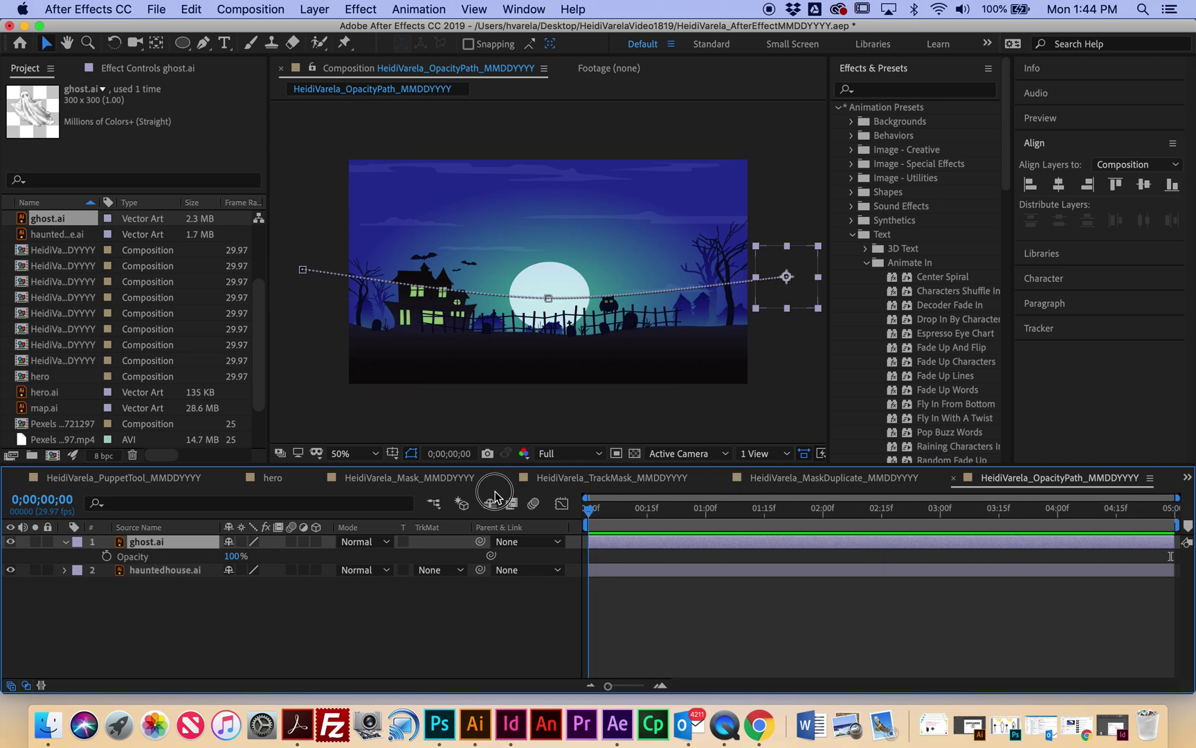
click(106, 557)
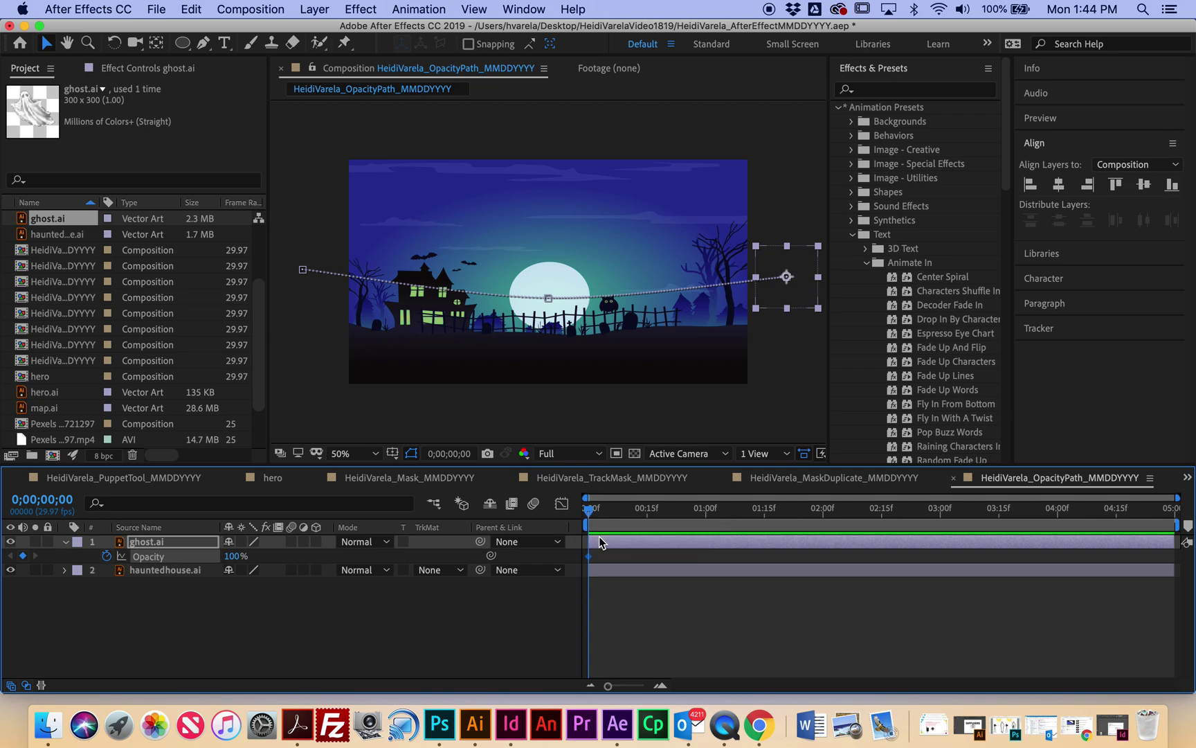
click(236, 556)
text(0)
click(643, 562)
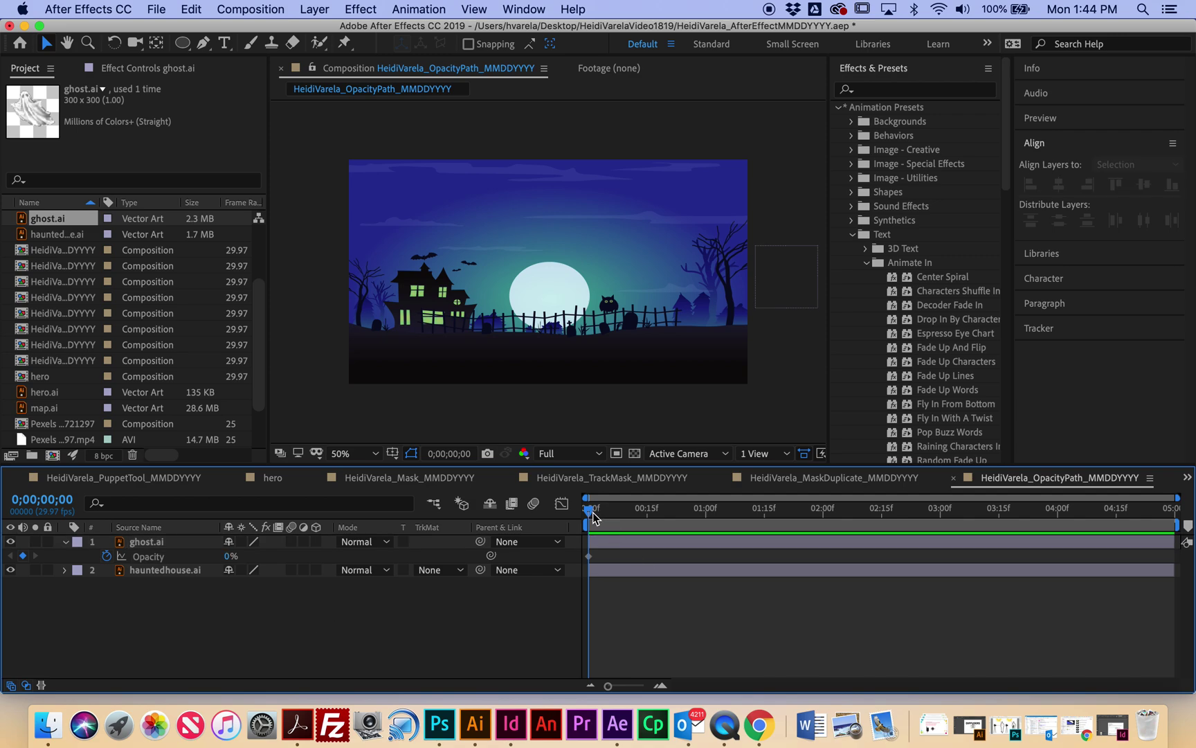
- Add ghost opacity keyframes of 100% at about 2;22 and 0% at the last frame
drag(593, 516, 910, 548)
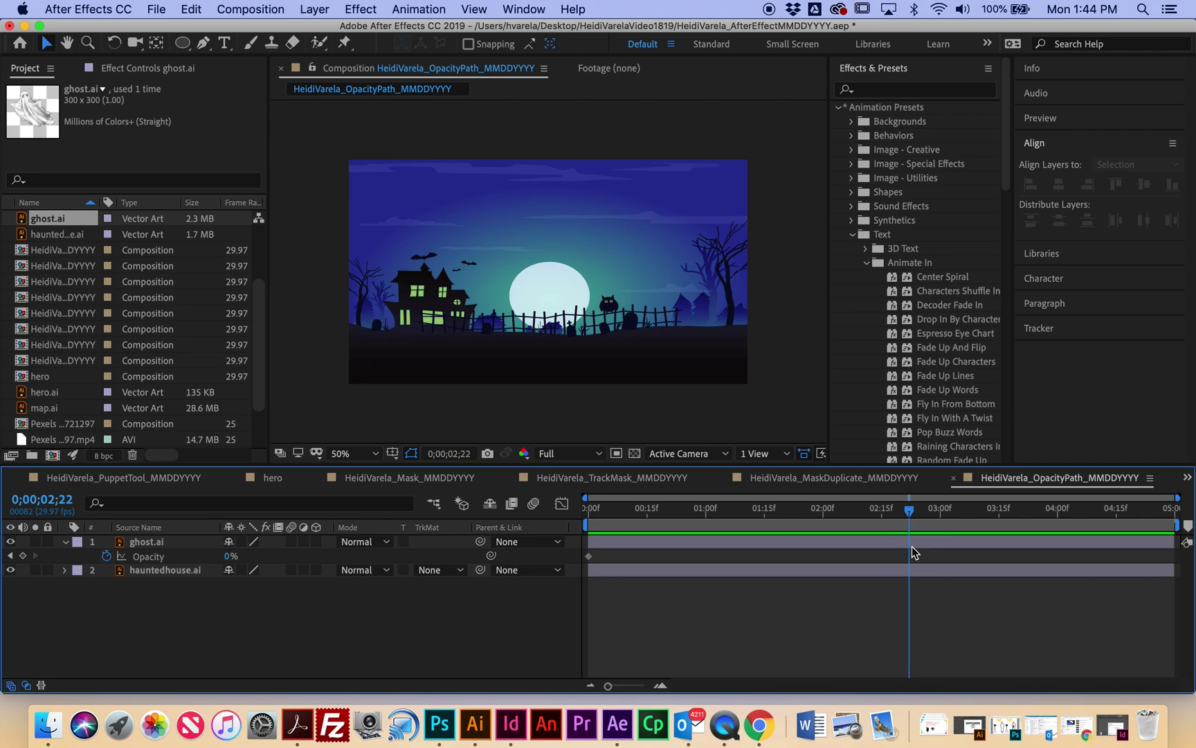
click(229, 555)
text(100)
key(Return)
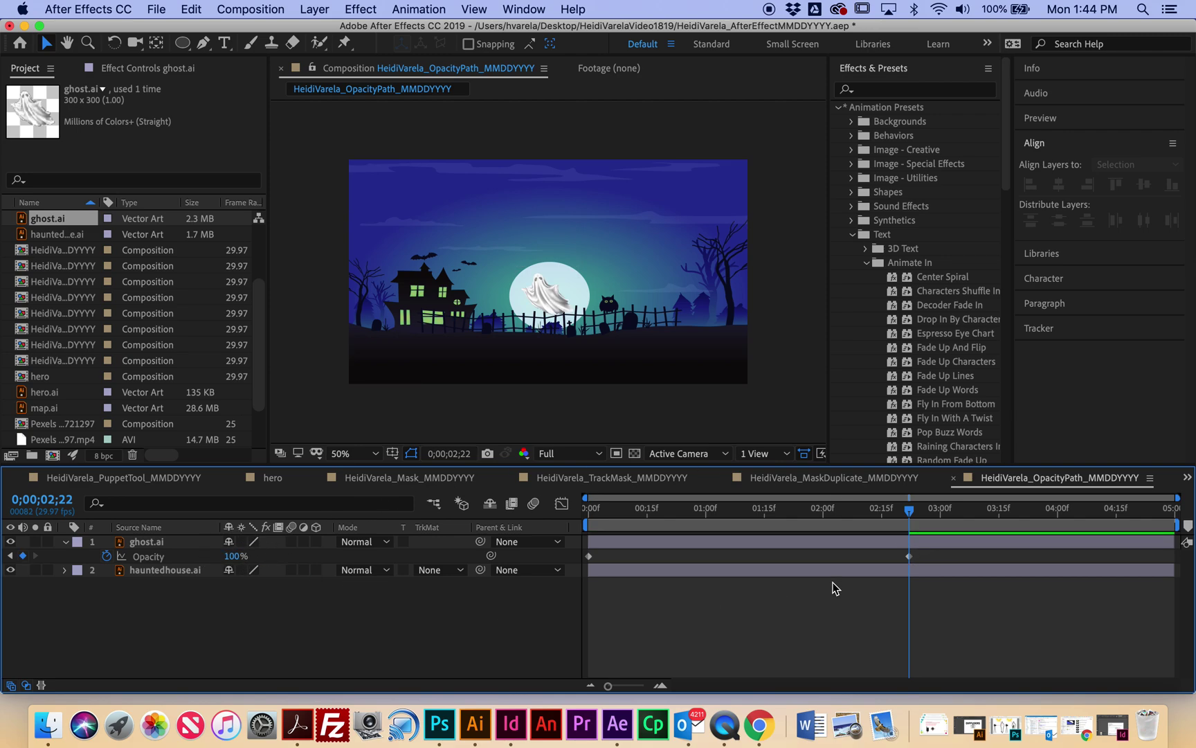
click(915, 518)
key(space)
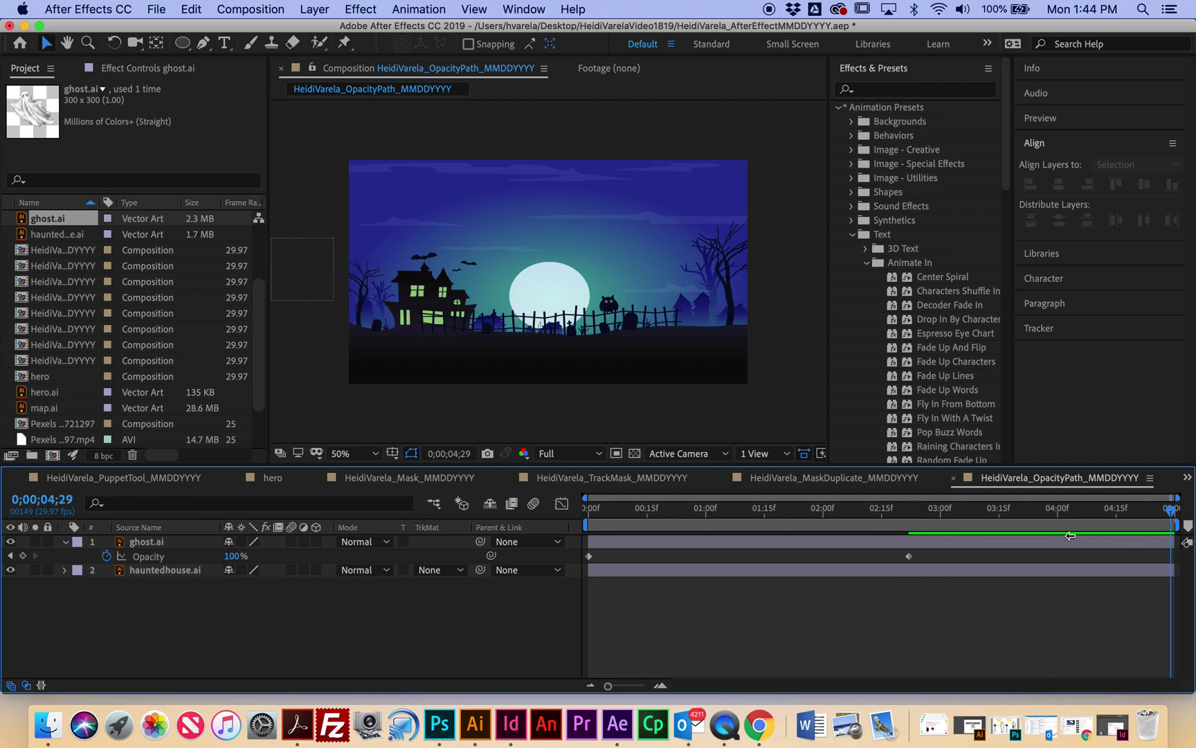
click(236, 556)
text(0)
key(Return)
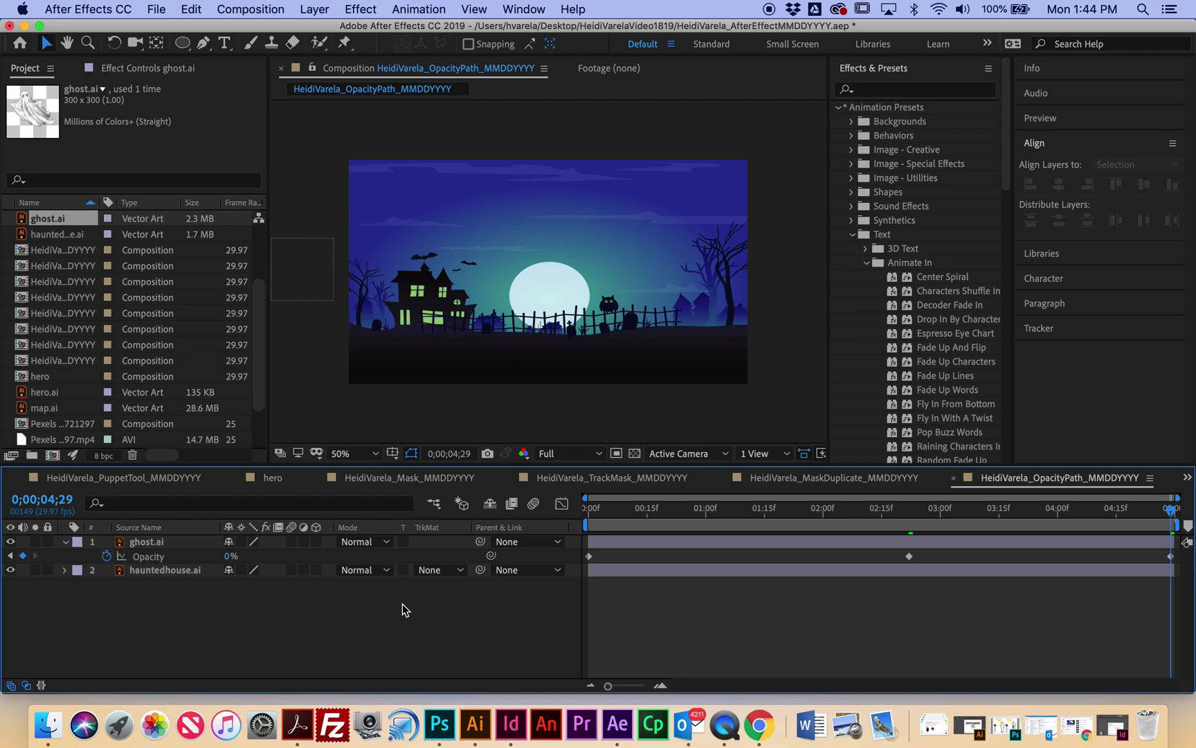
- Preview the fading flight, stop near 4;09, and select the ghost to show its motion path
key(space)
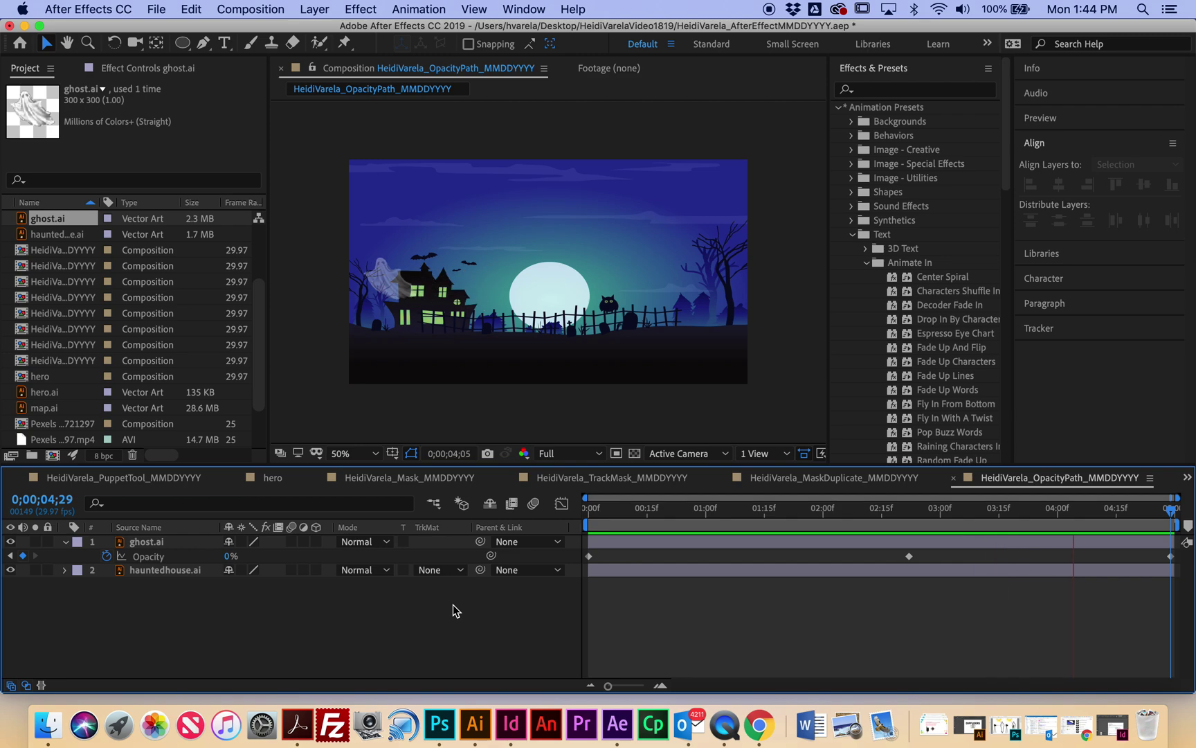
key(space)
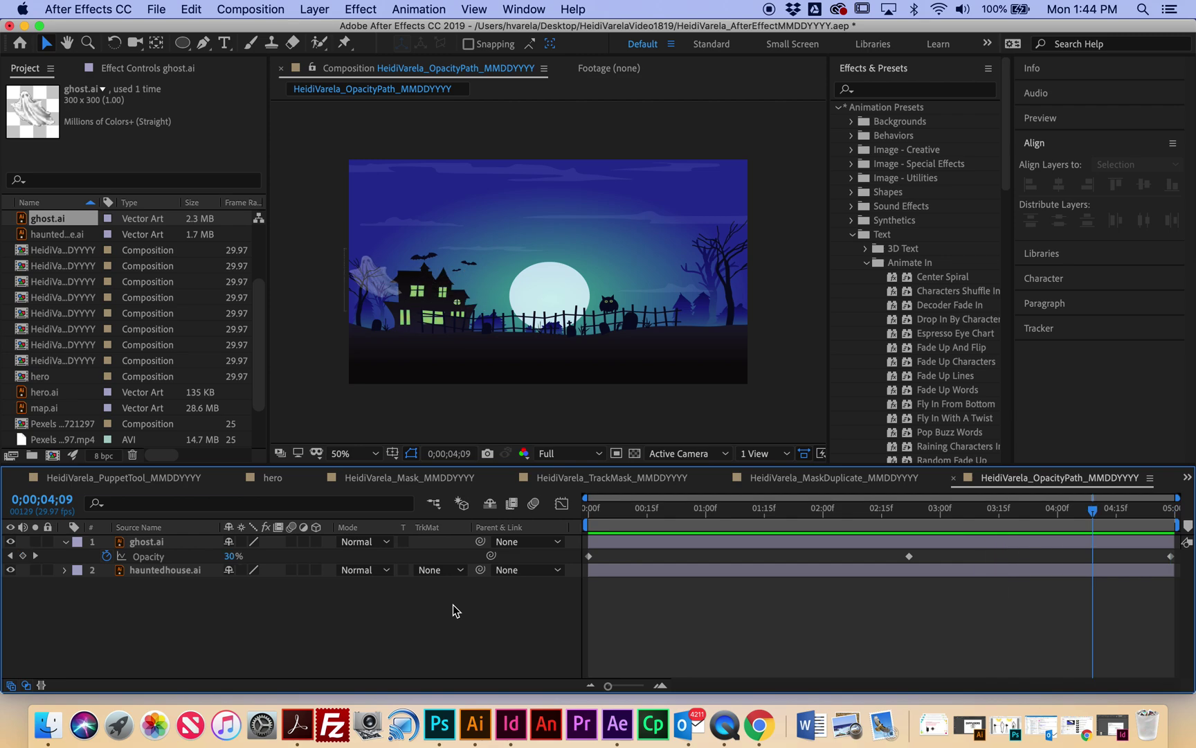
click(386, 288)
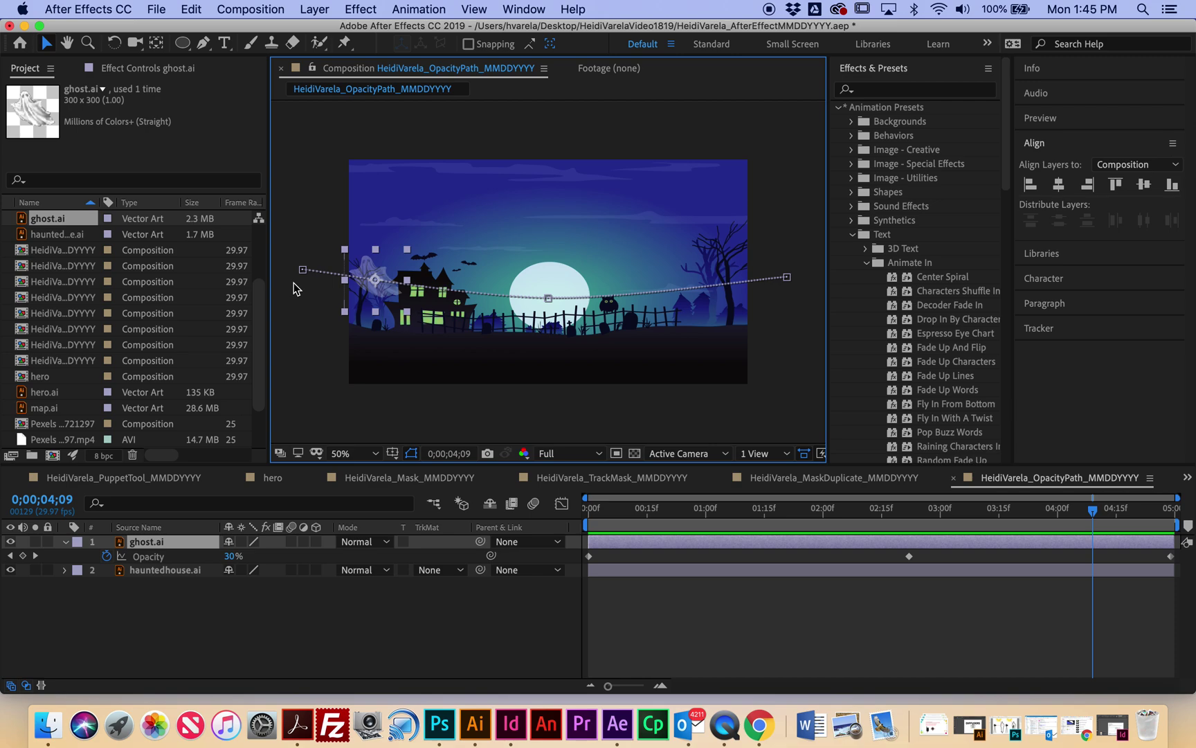
- Return the playhead to 0;00 and pick the Convert Vertex Tool from the Pen tool flyout
click(1072, 520)
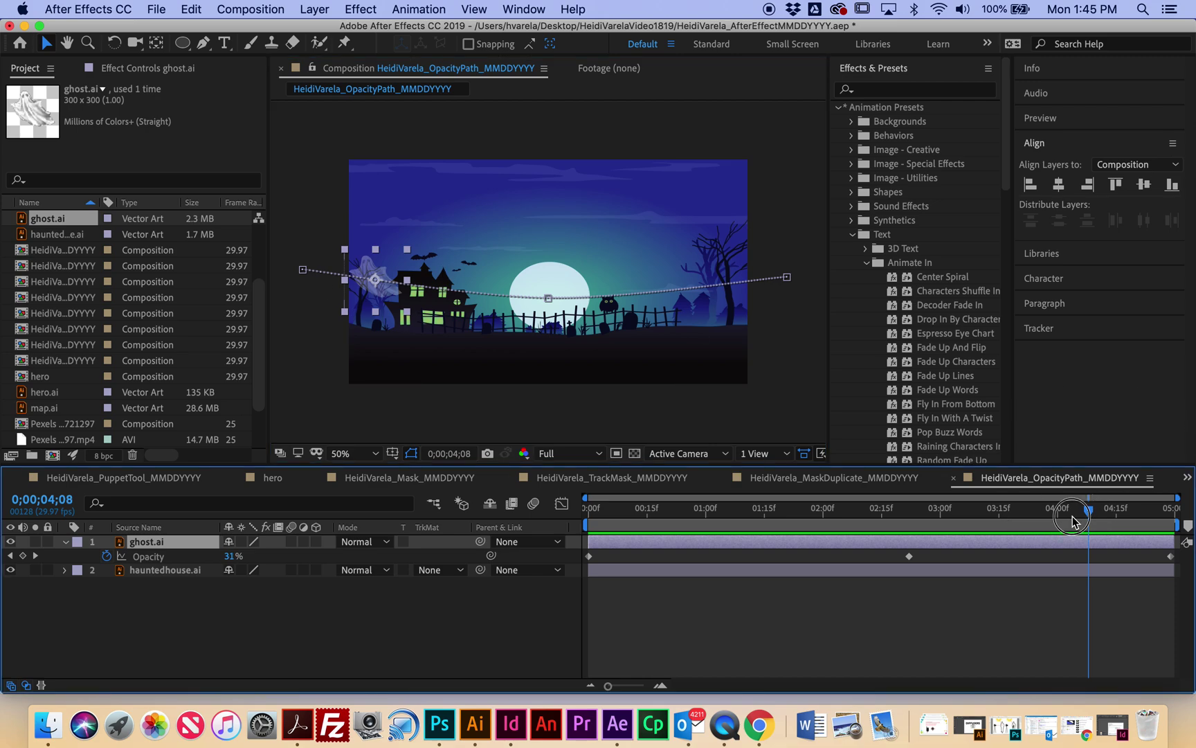
drag(1072, 521, 588, 516)
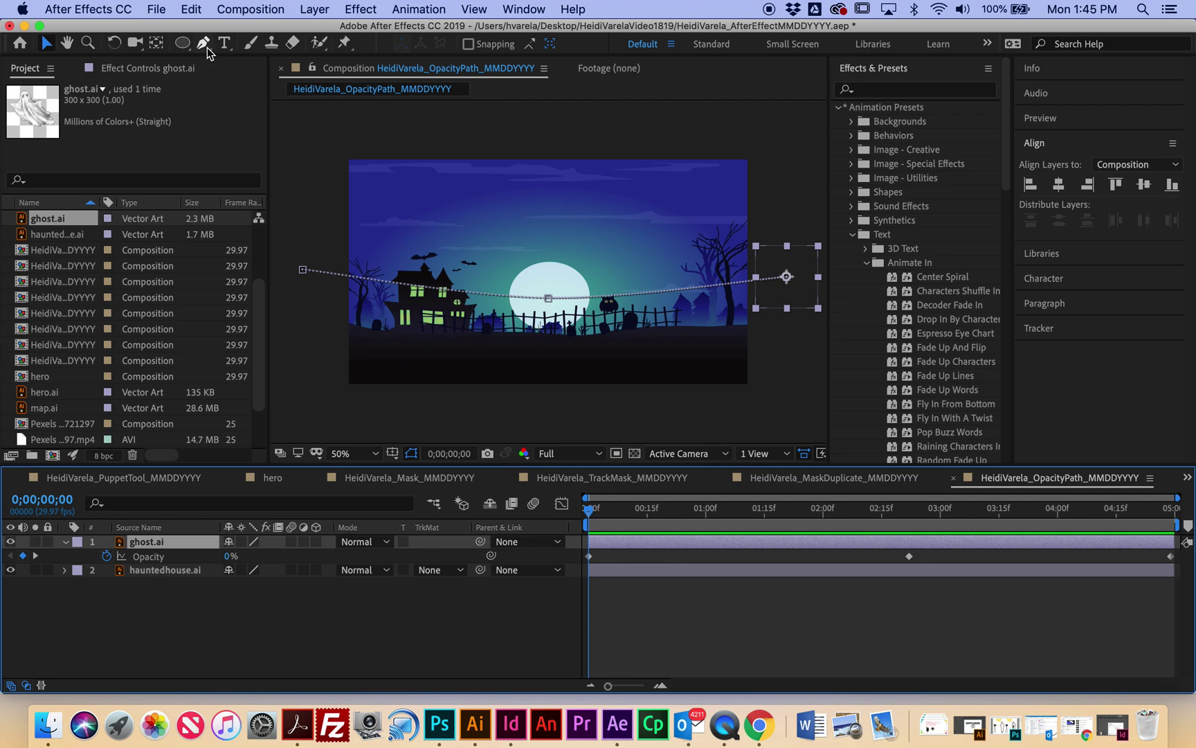
drag(205, 46, 283, 108)
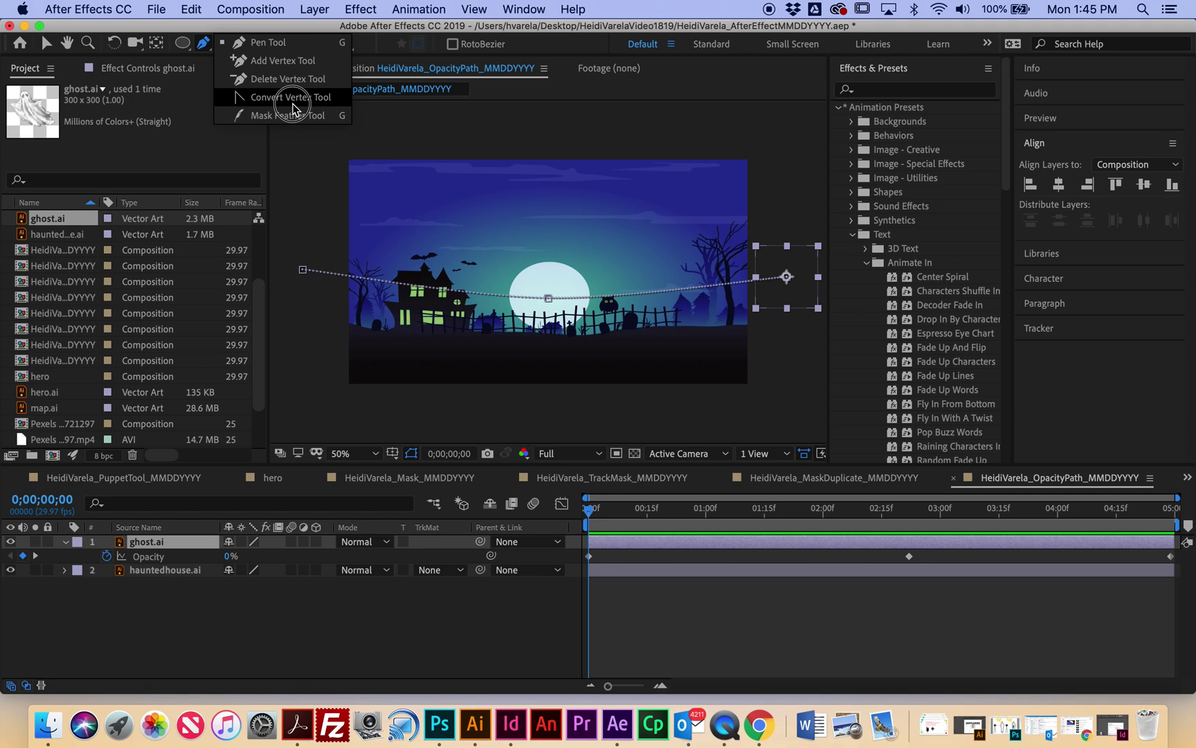
- Pull Bezier handles on the path points below the moon and by the trees, add a bend near the house, and preview
drag(292, 104, 292, 104)
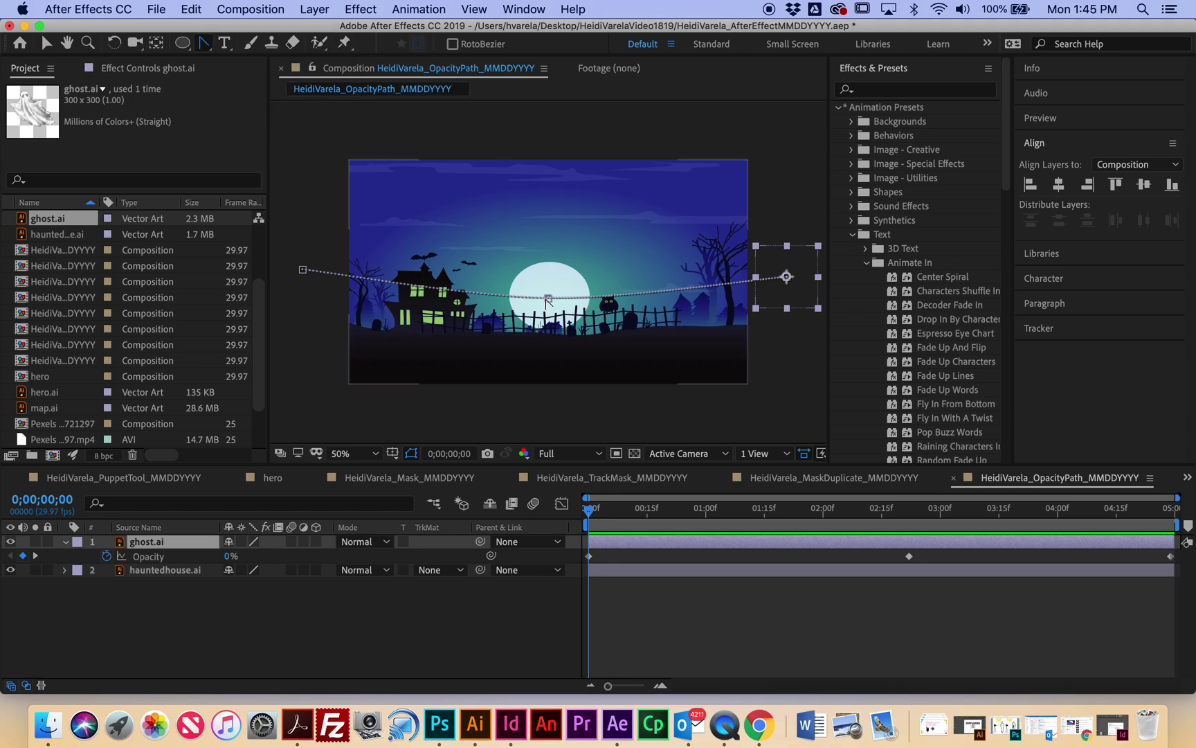
drag(549, 300, 500, 261)
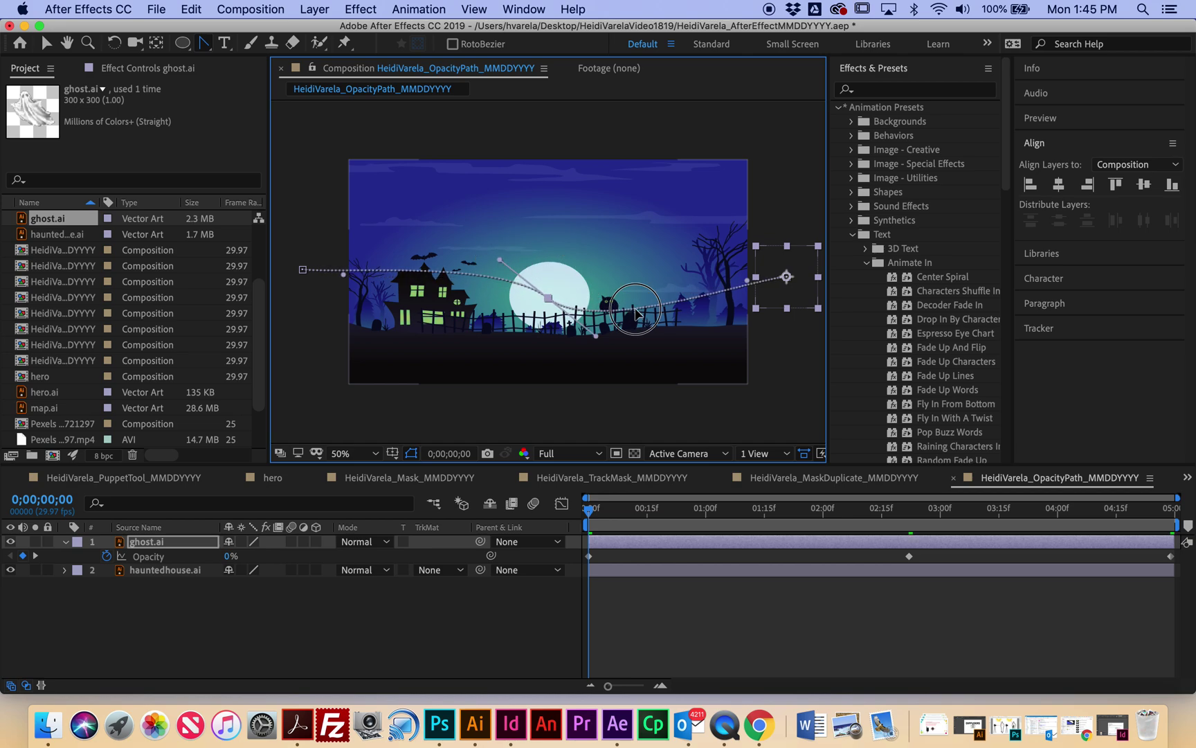
drag(637, 309, 604, 336)
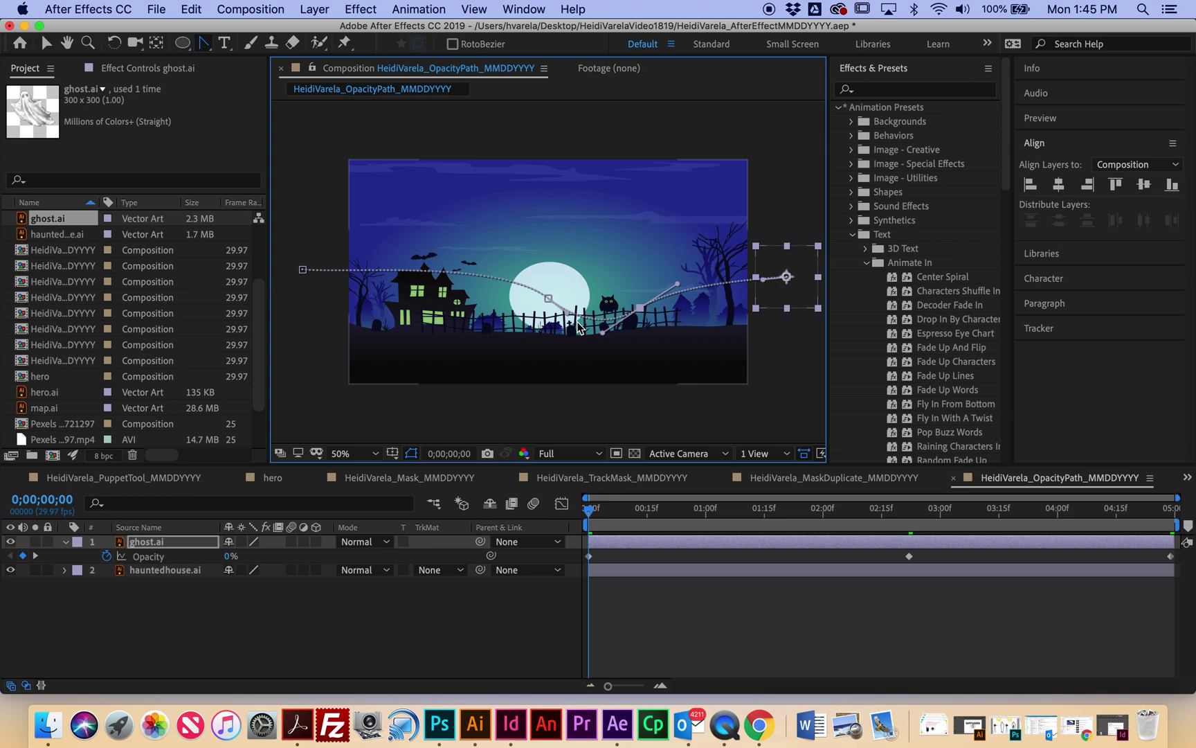
click(443, 274)
drag(443, 276, 358, 259)
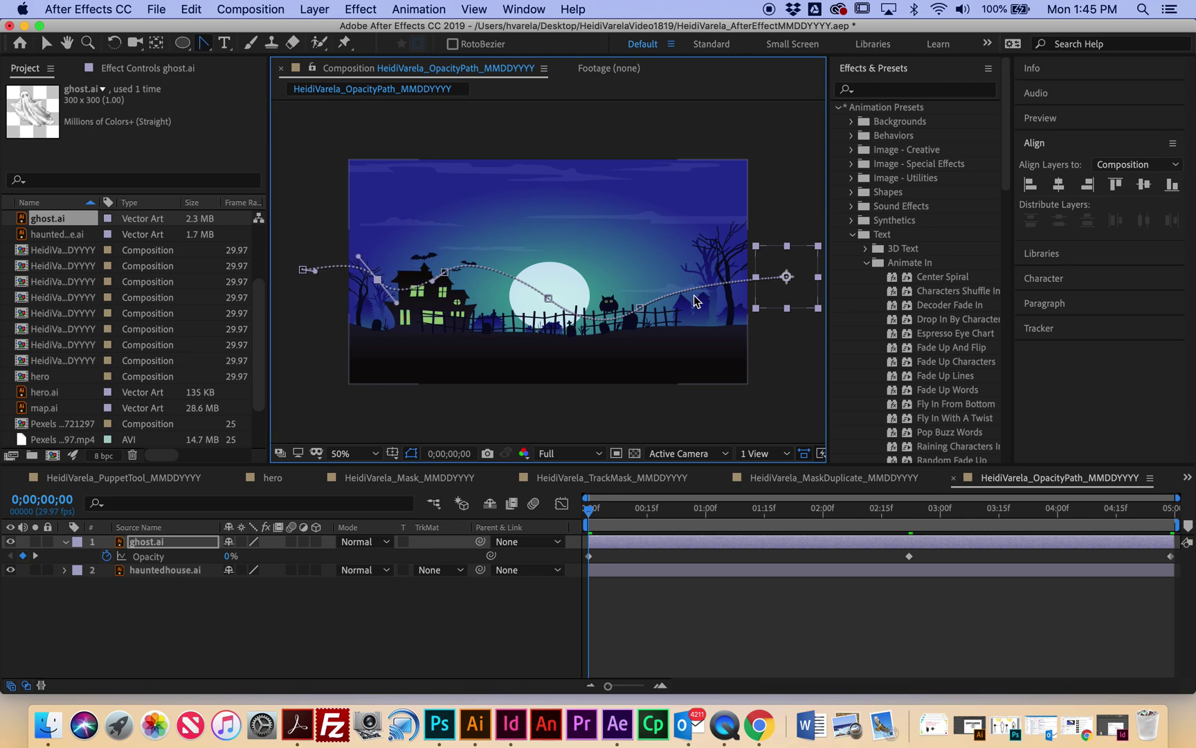
drag(706, 291, 692, 319)
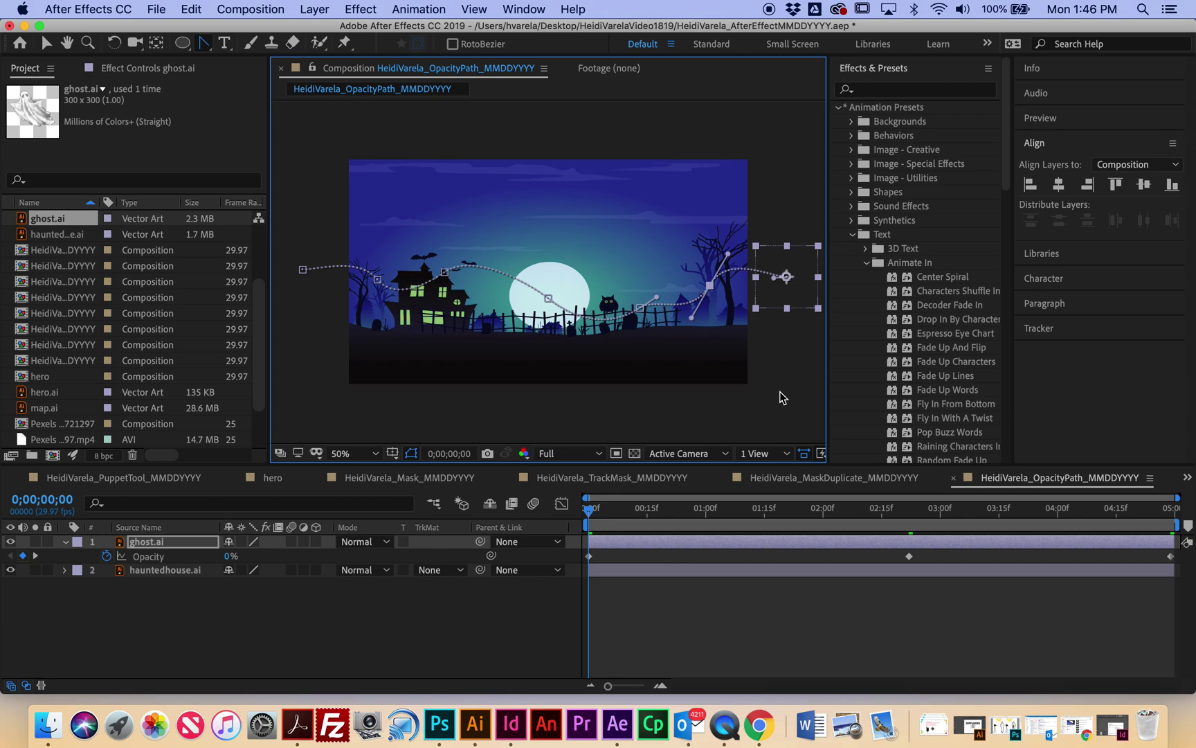
key(space)
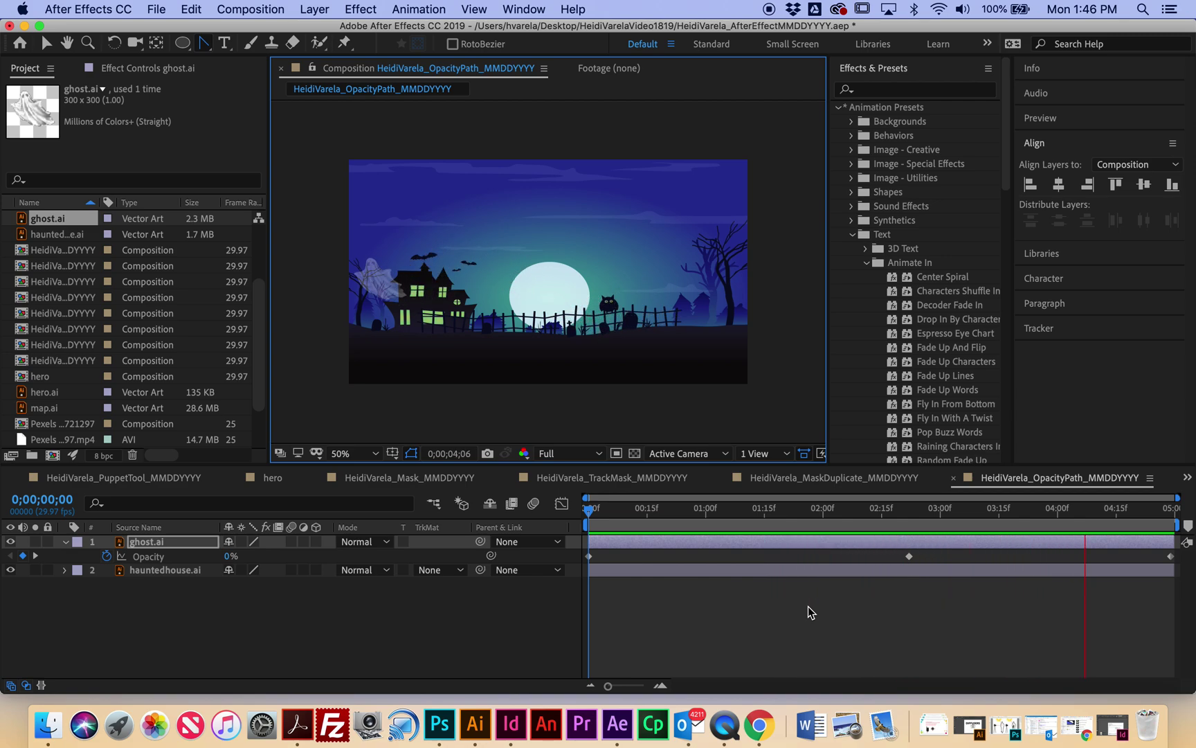
key(space)
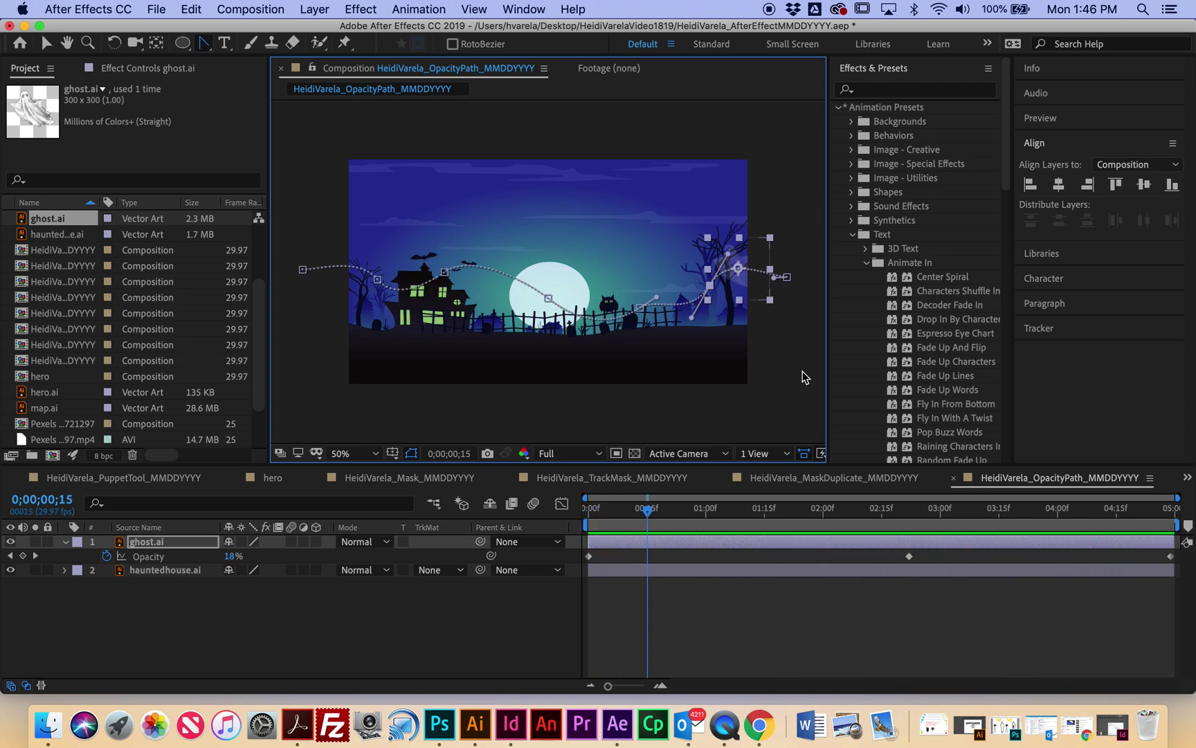
- Add the composition to the Render Queue, save the QuickTime .mov output, and render it
click(275, 10)
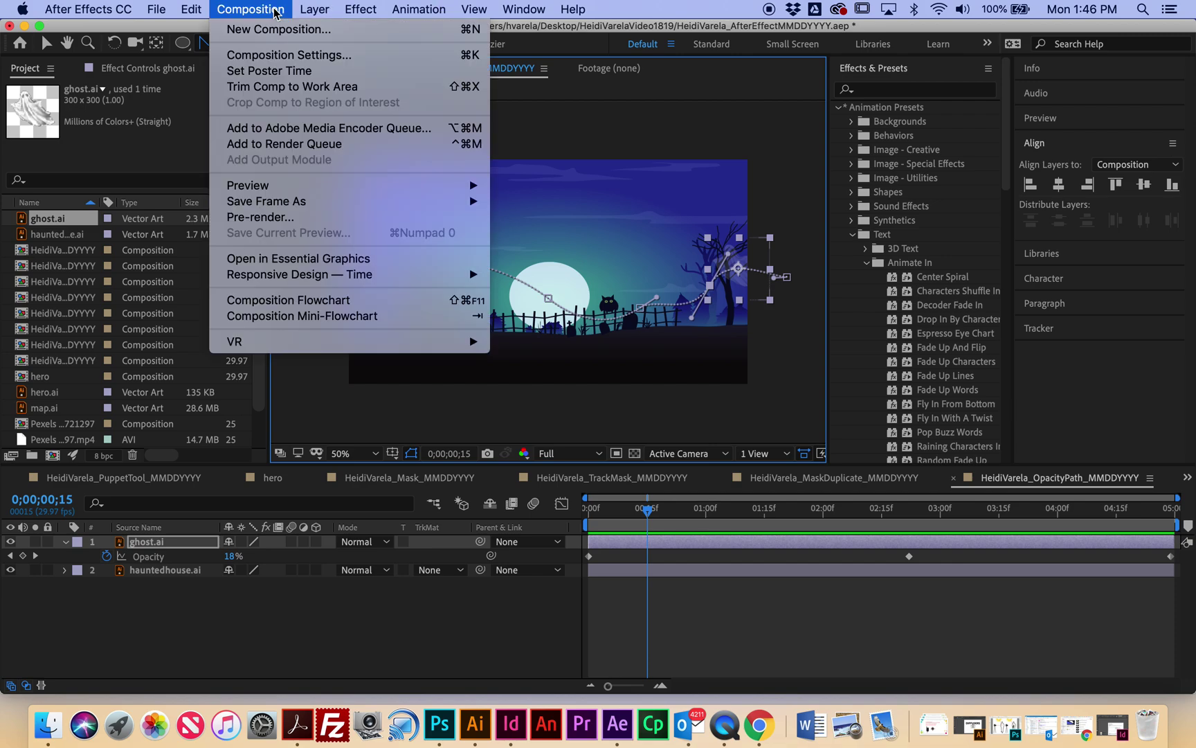
click(260, 147)
scroll(512, 625, down, 2)
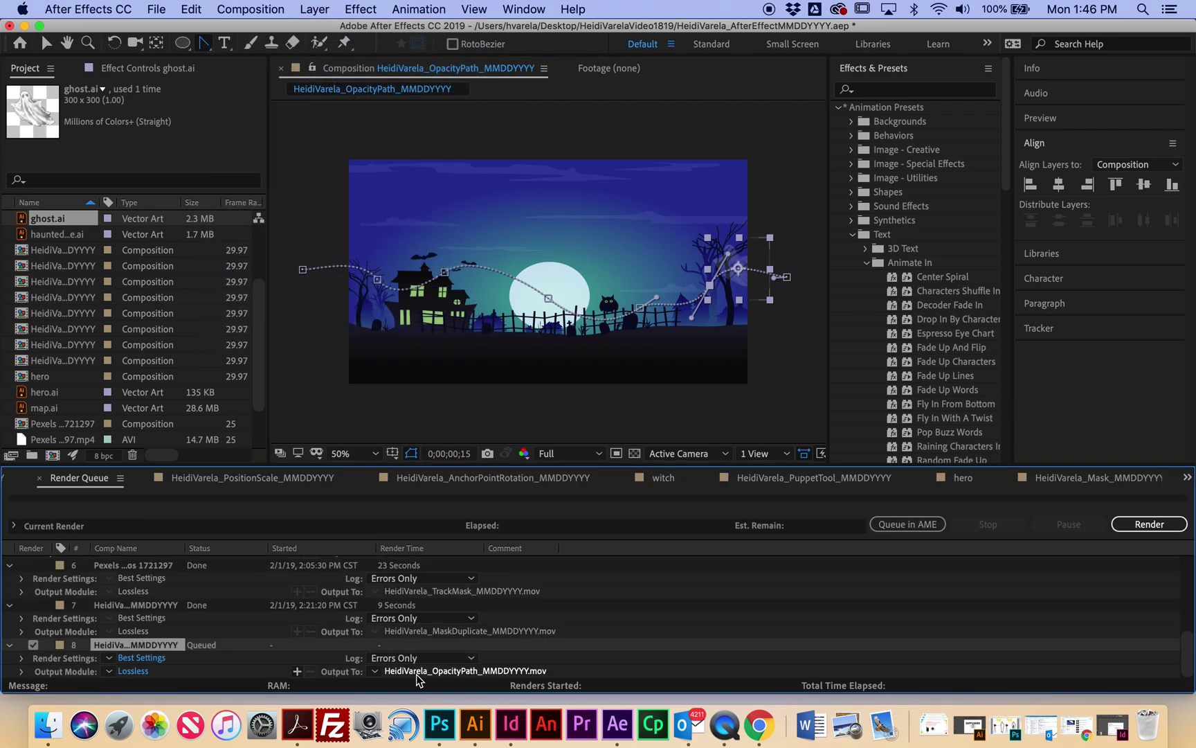
click(476, 671)
click(903, 575)
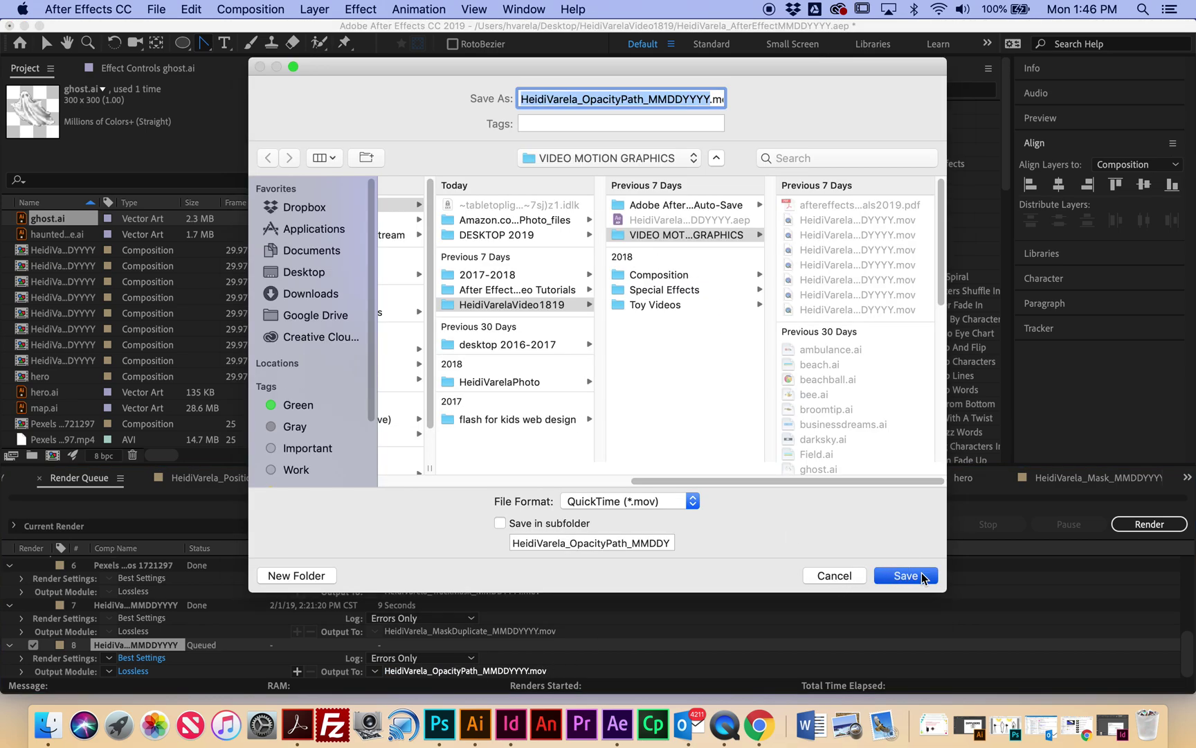
click(1155, 523)
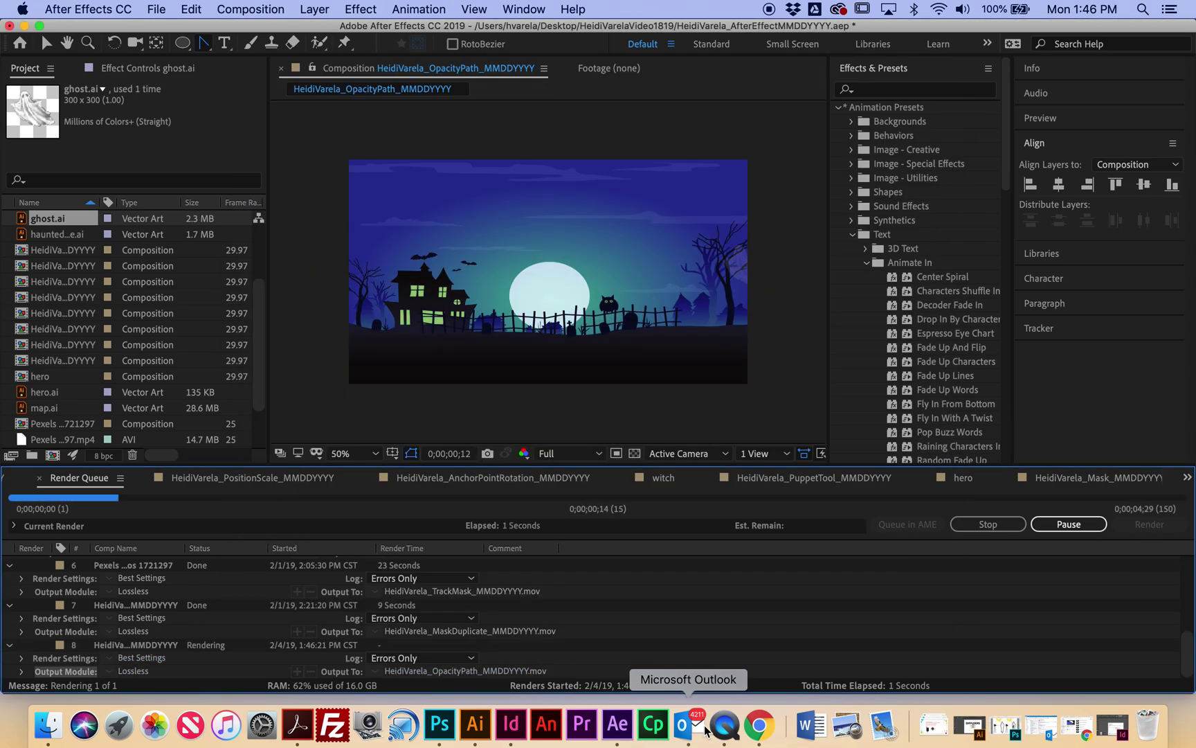